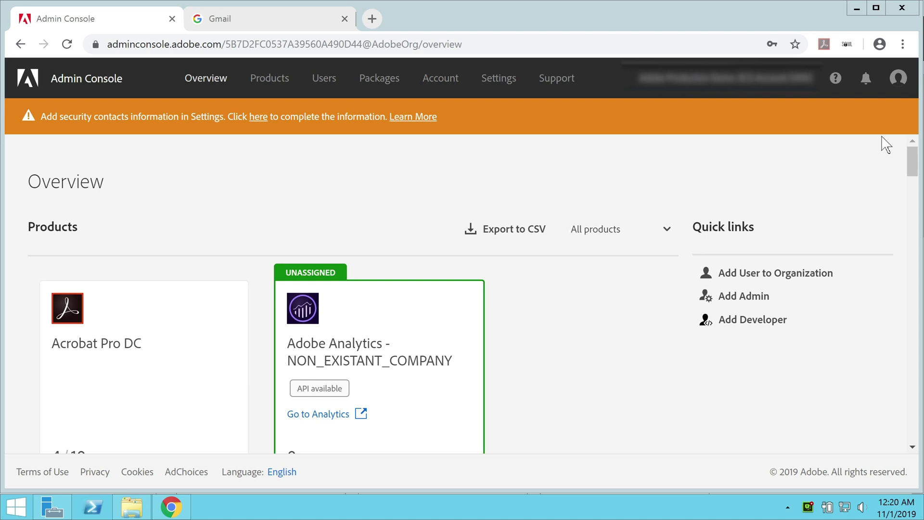
Step: Download the Windows Adobe Update Server Setup Tool (AUSST.zip) from the Packages Tools page
click(382, 90)
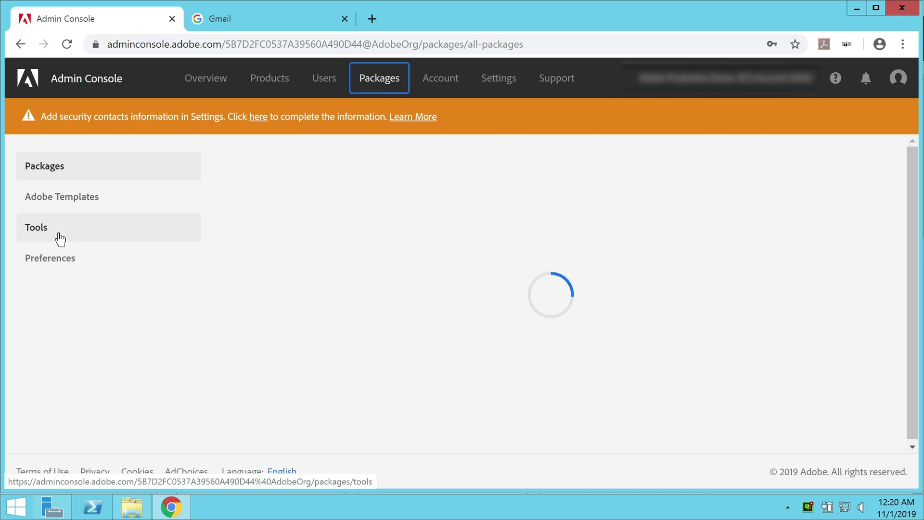
click(60, 238)
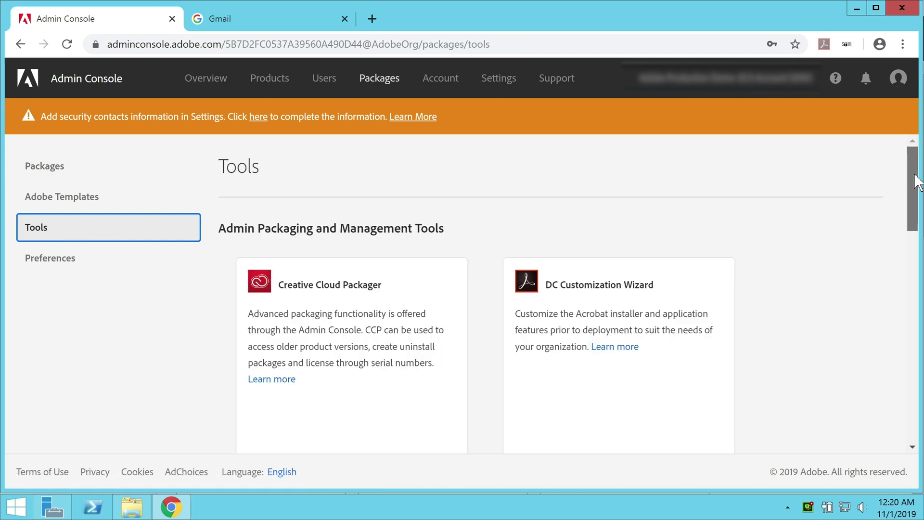
scroll(916, 182, down, 9)
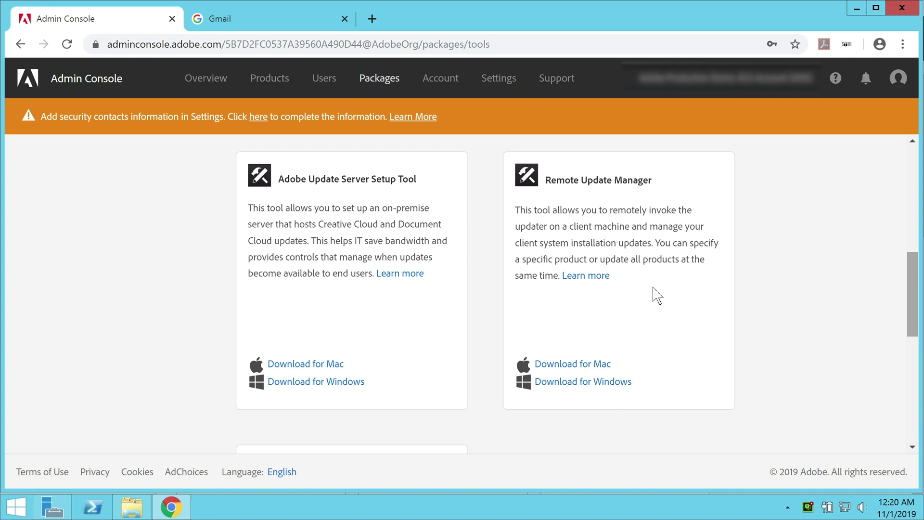
click(328, 385)
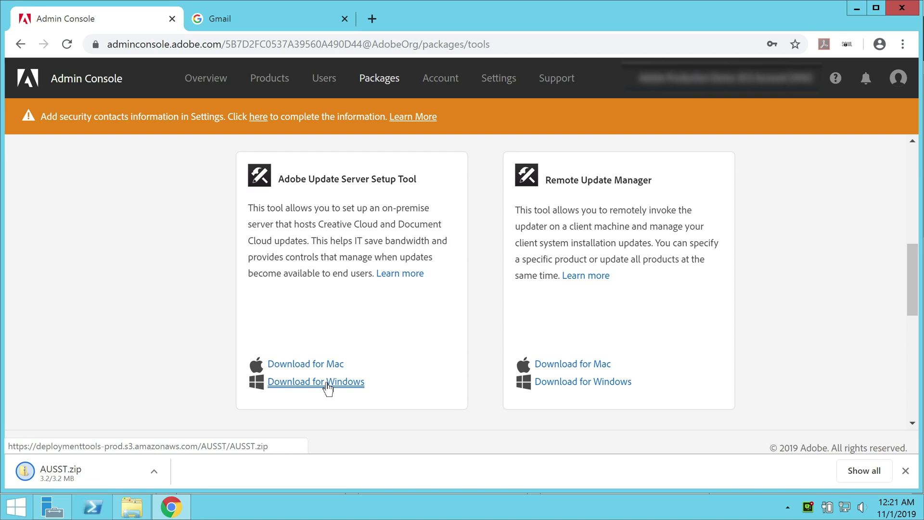
Step: Extract AUSST.zip into the Downloads\AUSST folder, then bring Server Manager forward
click(120, 472)
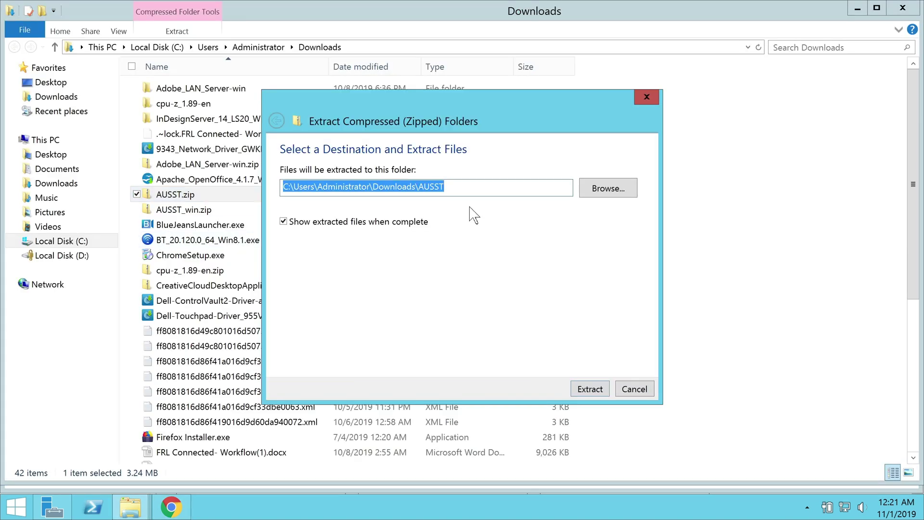
click(595, 390)
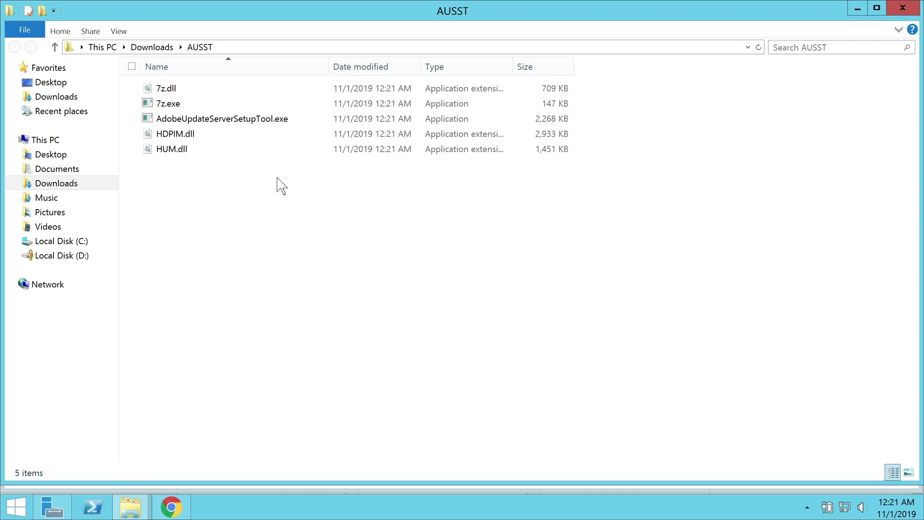
click(52, 506)
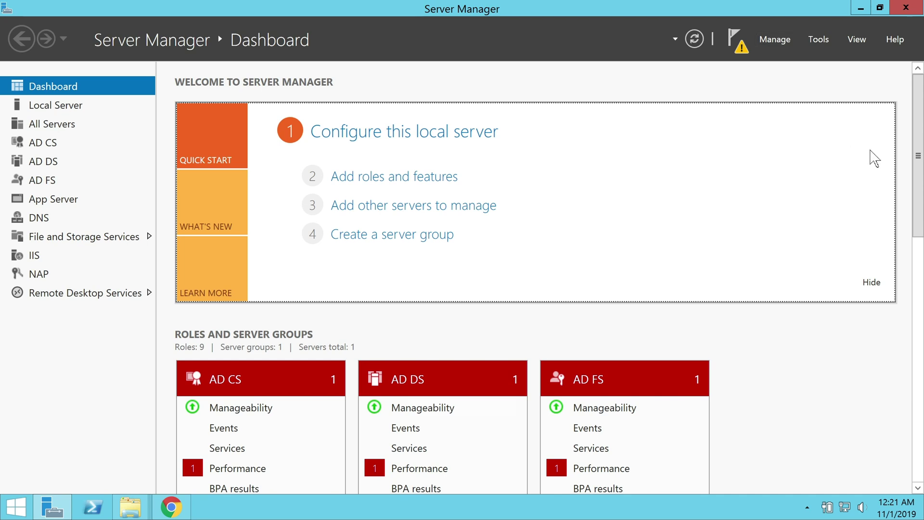
click(768, 43)
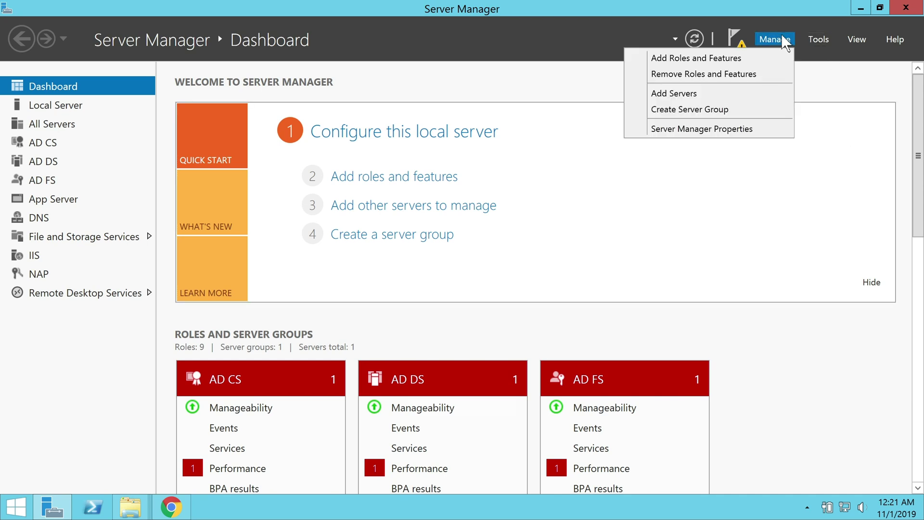
click(754, 60)
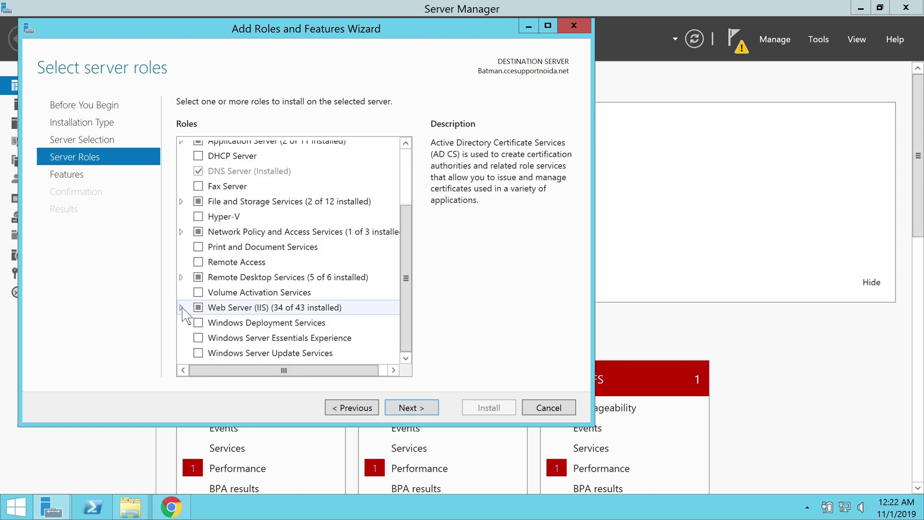
click(182, 308)
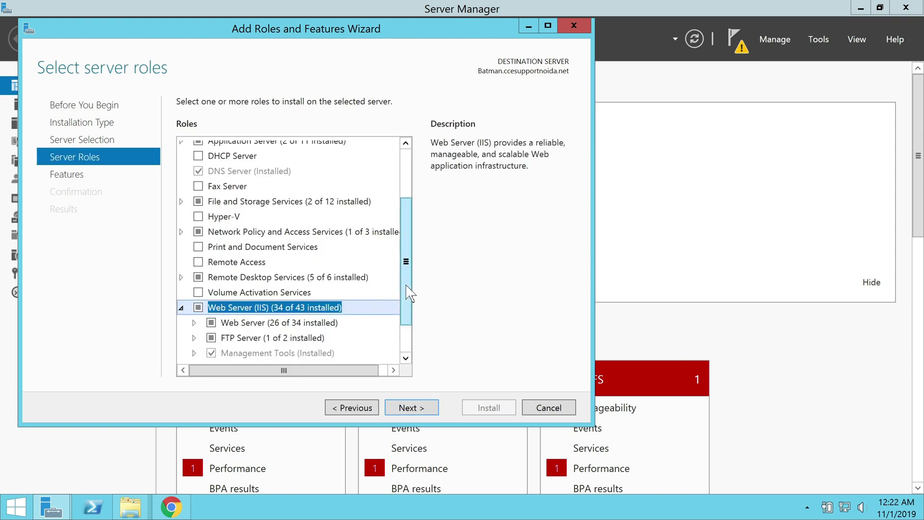
drag(407, 294, 404, 235)
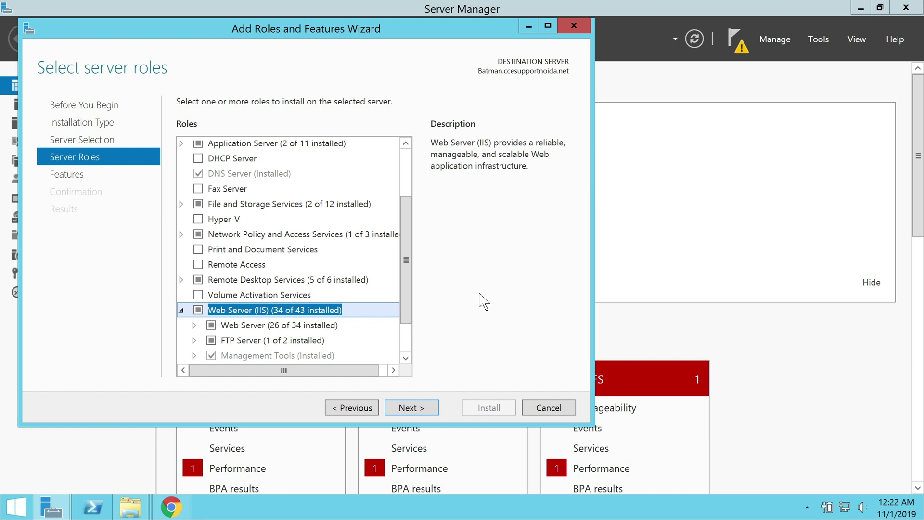
click(569, 22)
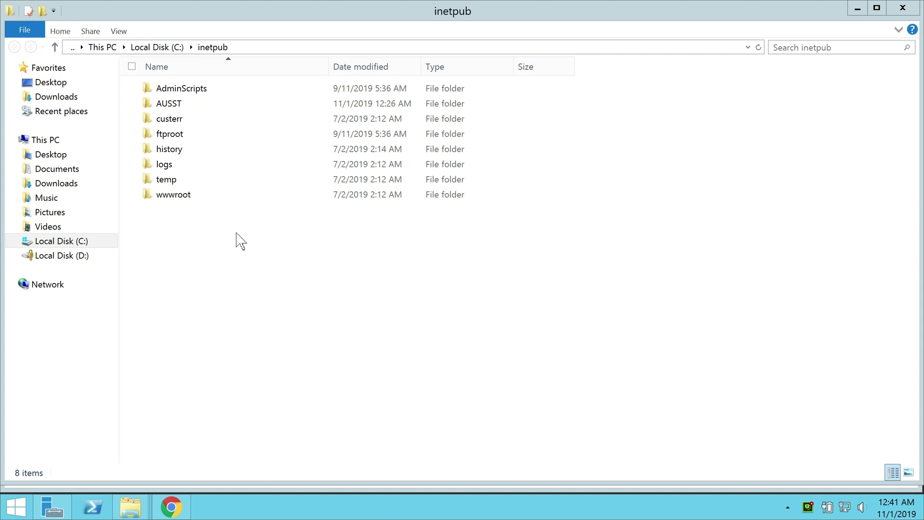
Step: Search for cmd and launch Command Prompt as administrator
click(22, 514)
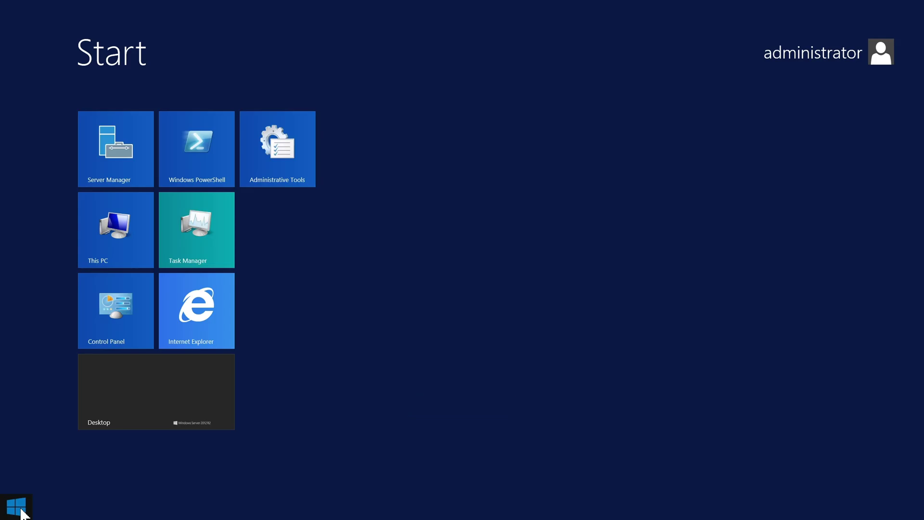
text(cmd)
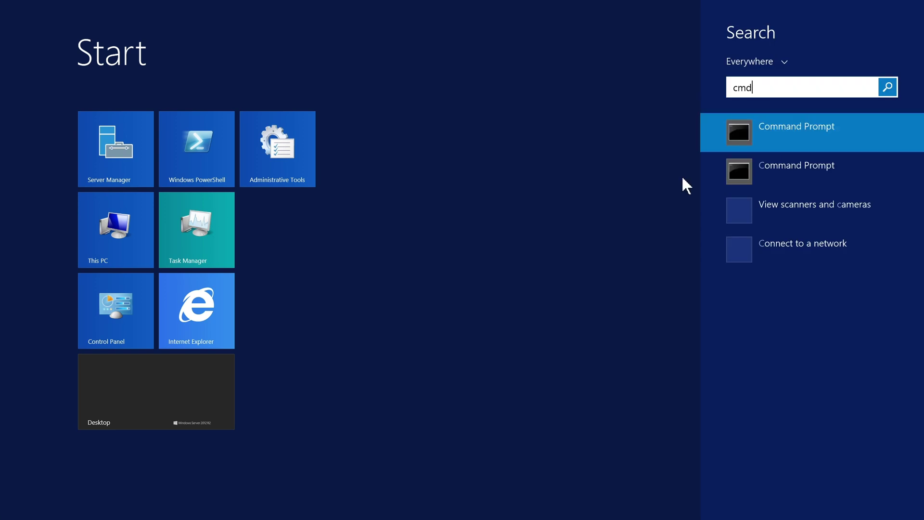
right_click(760, 125)
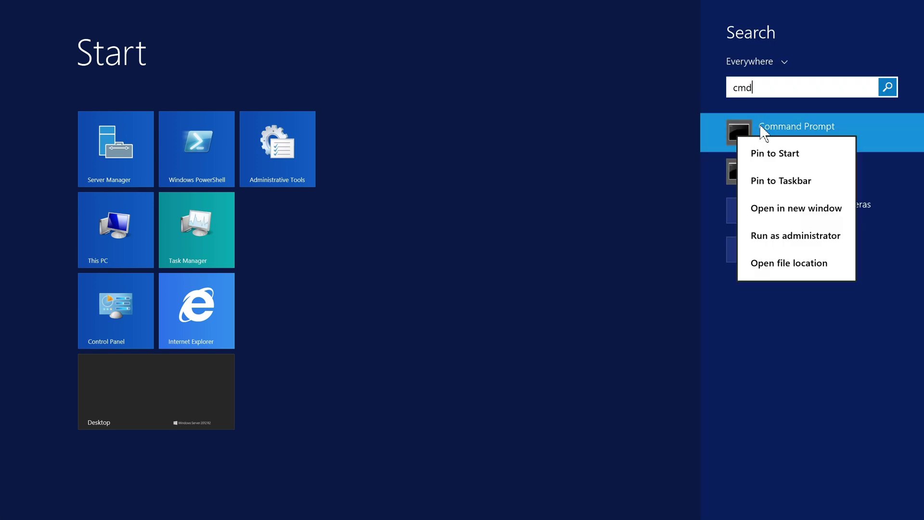
click(772, 246)
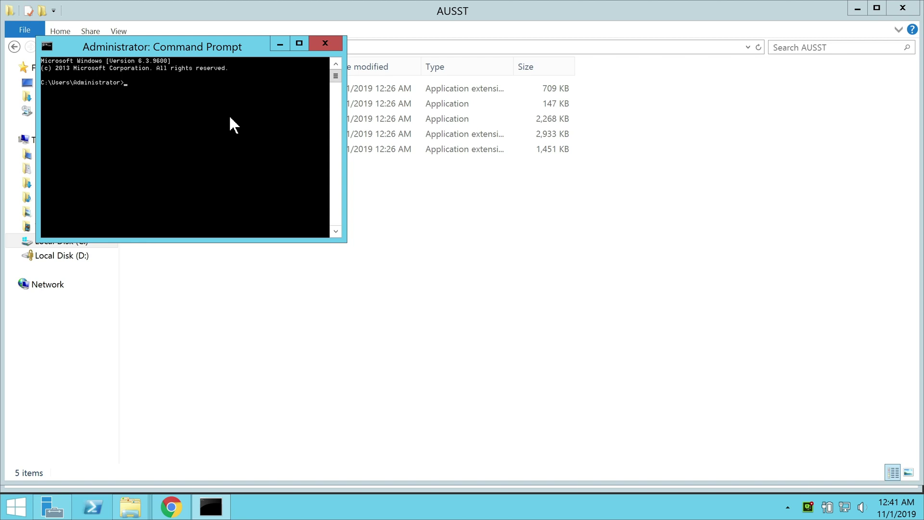
Step: Run AdobeUpdateServerSetupTool.exe --root=C:\inetpub\wwwroot and choose Fresh Synchronization
drag(234, 47, 341, 201)
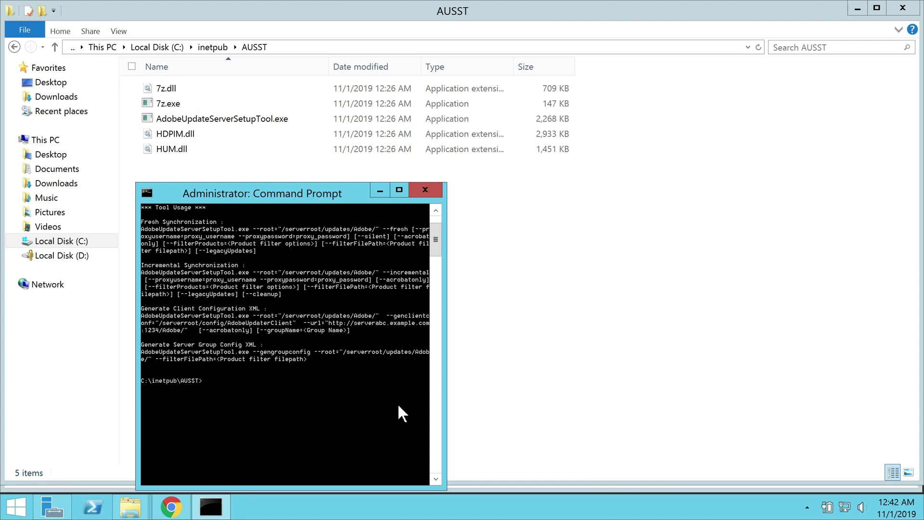
text(A)
key(Tab)
text(--root=)
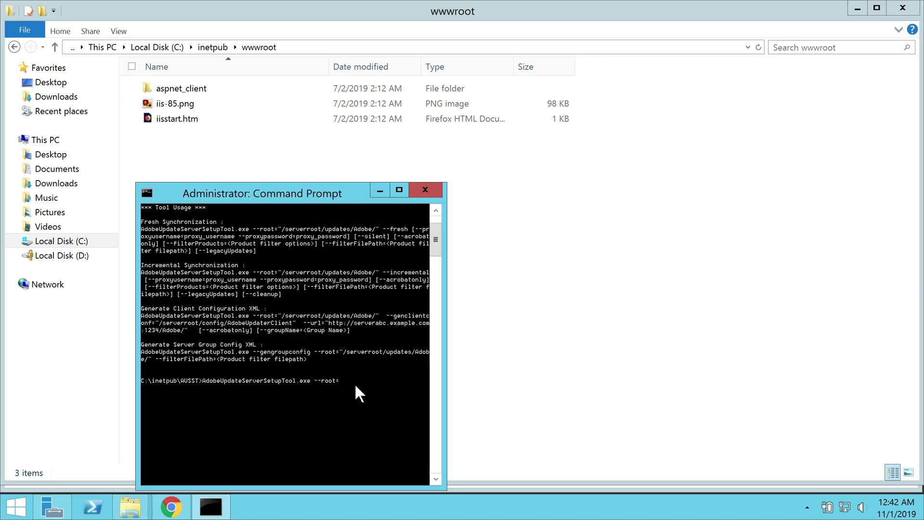
right_click(355, 384)
click(318, 422)
key(Return)
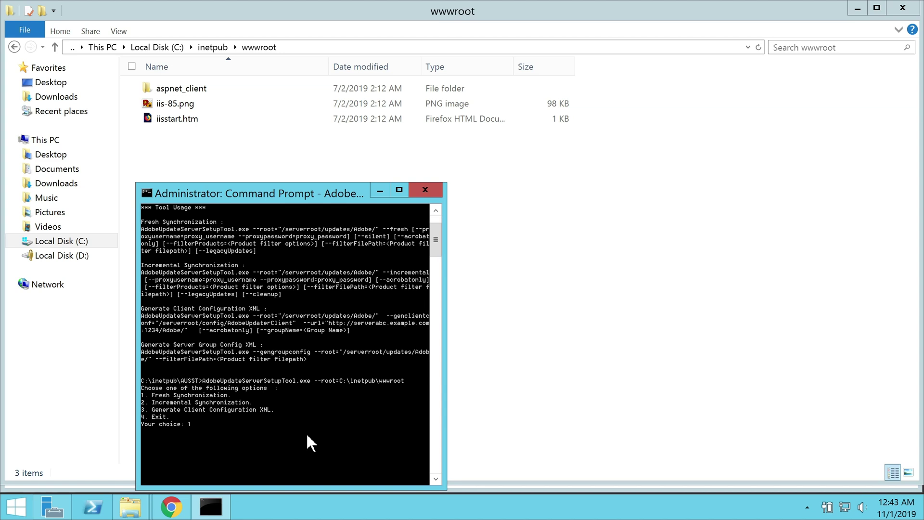
key(Return)
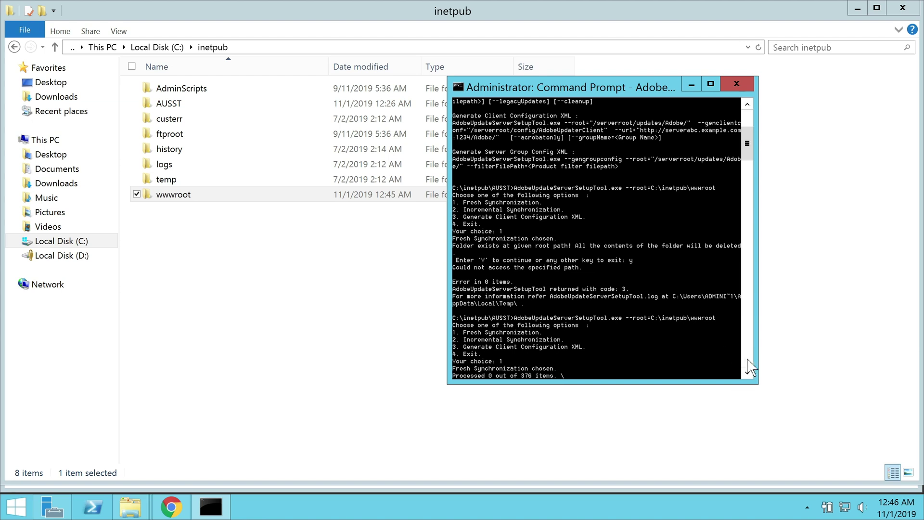
Step: Check the synced content in C:\inetpub\wwwroot\updates, then go back to C:\inetpub
click(747, 373)
scroll(747, 373, down, 8)
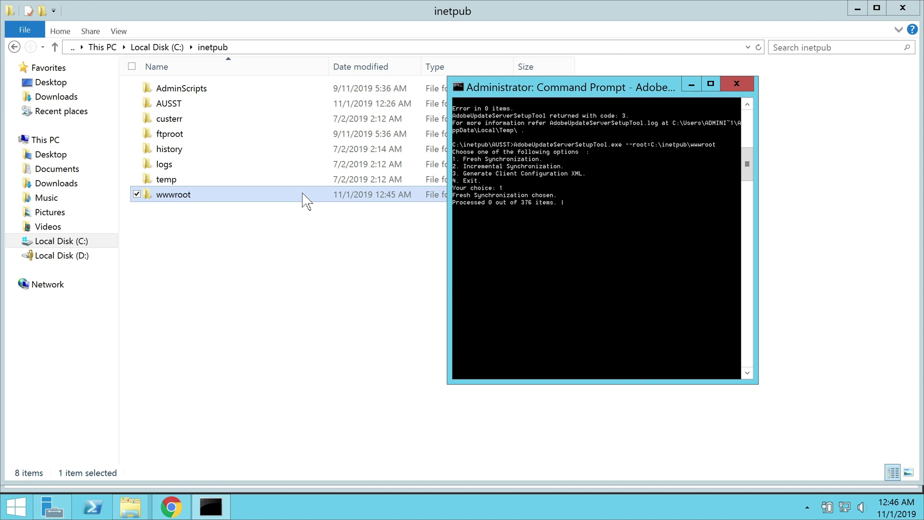
click(304, 200)
double_click(304, 200)
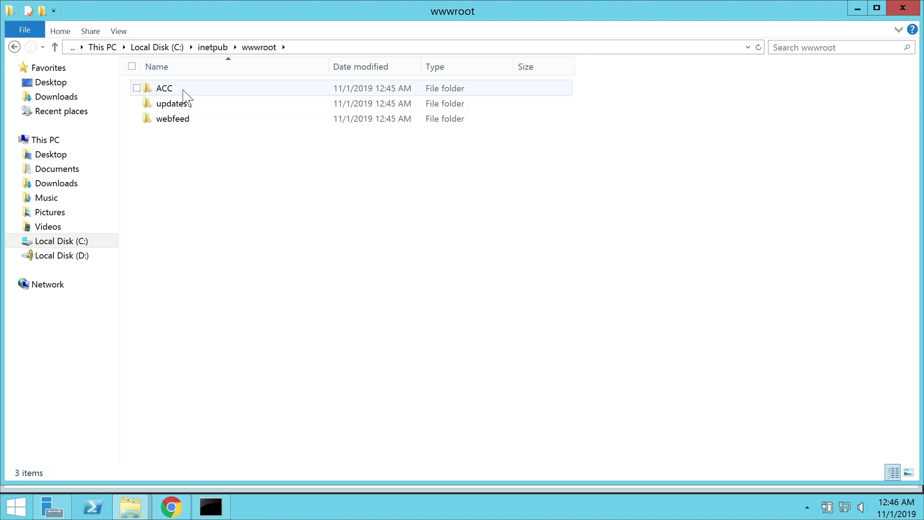
double_click(194, 109)
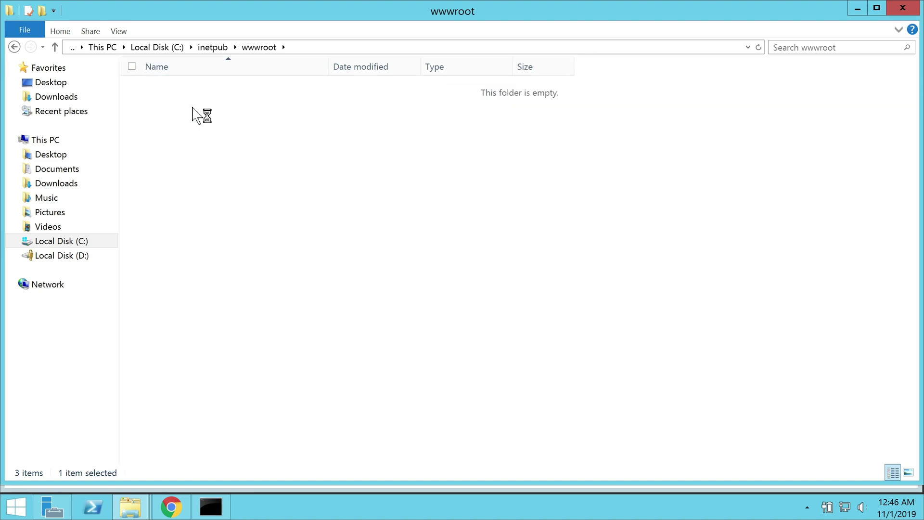
click(14, 47)
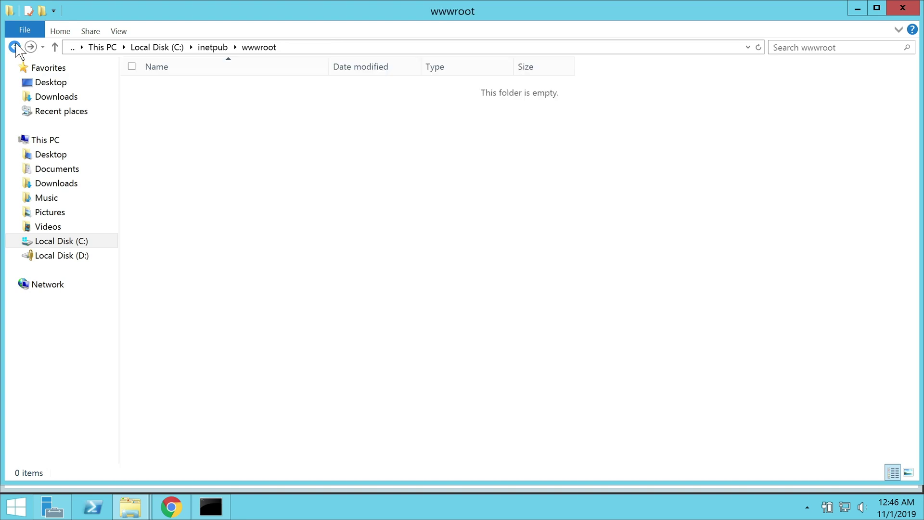
click(14, 47)
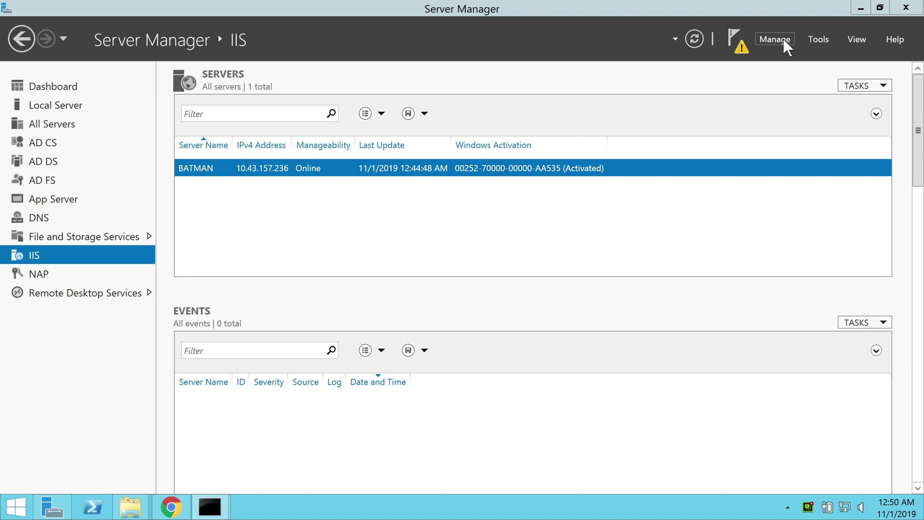
Step: Launch IIS Manager, open the BATMAN server home page and decline the Web Platform prompt
click(825, 44)
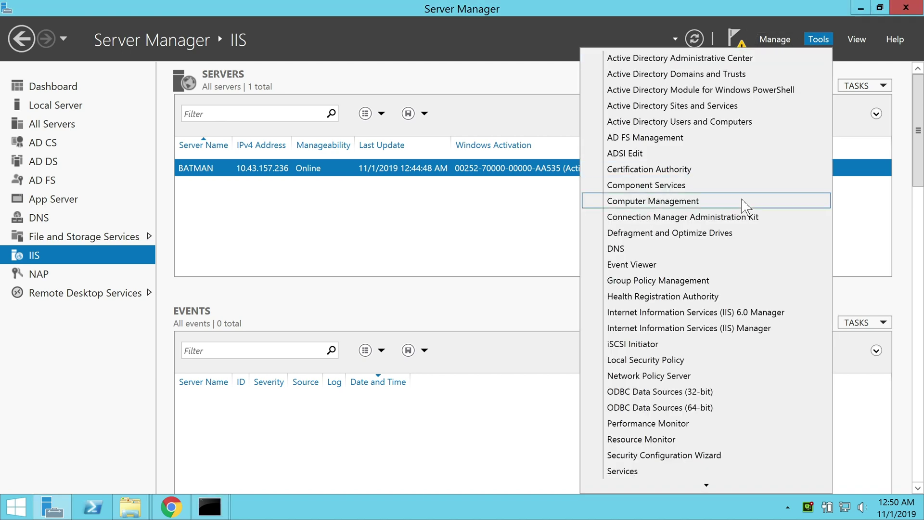
click(731, 328)
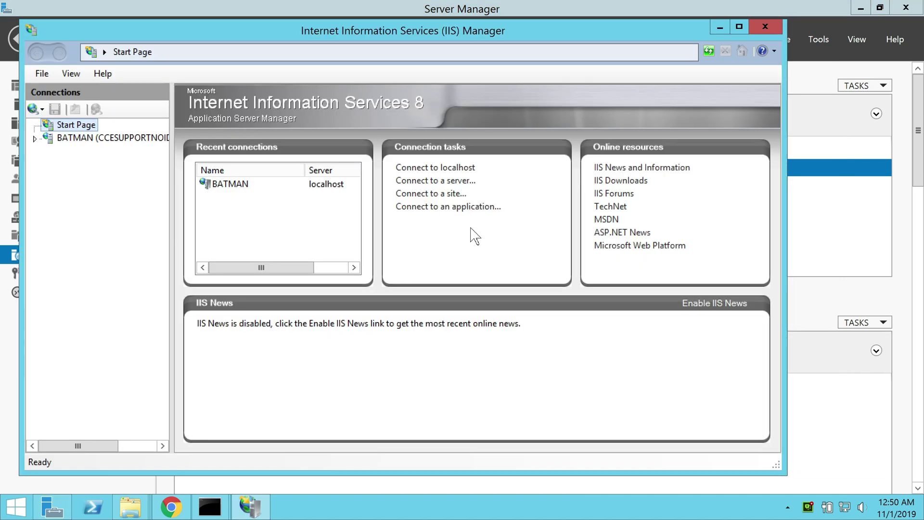
click(95, 137)
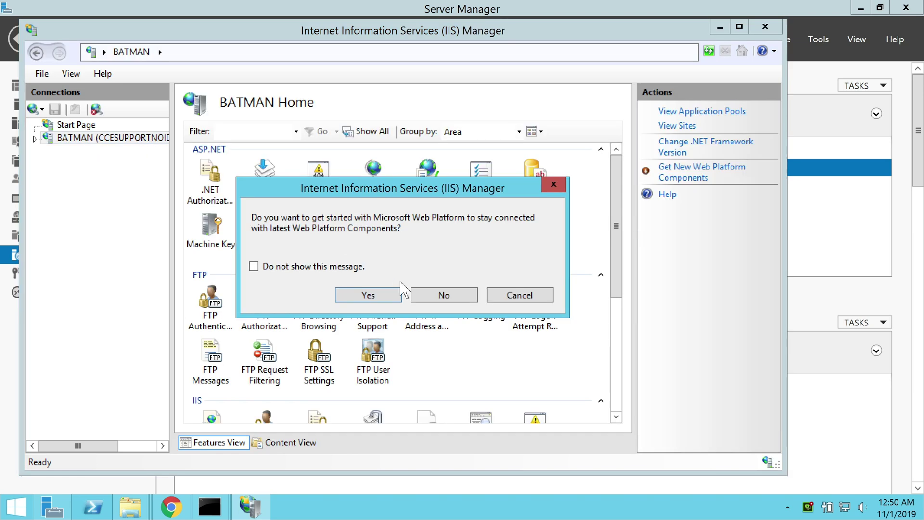
click(444, 295)
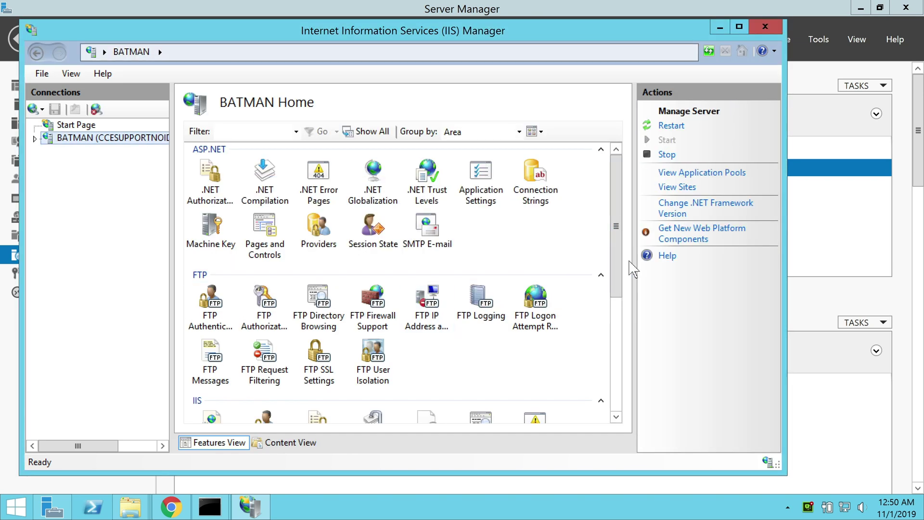
drag(624, 269, 621, 374)
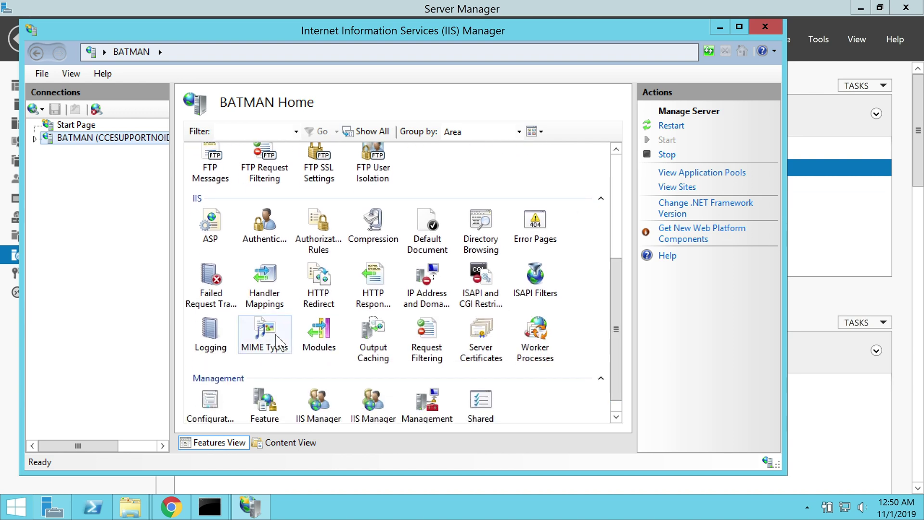
Step: In Handler Mappings, start an .xml IsapiModule mapping using Framework\v2.0.50727\aspnet_isapi.dll
double_click(265, 284)
click(704, 154)
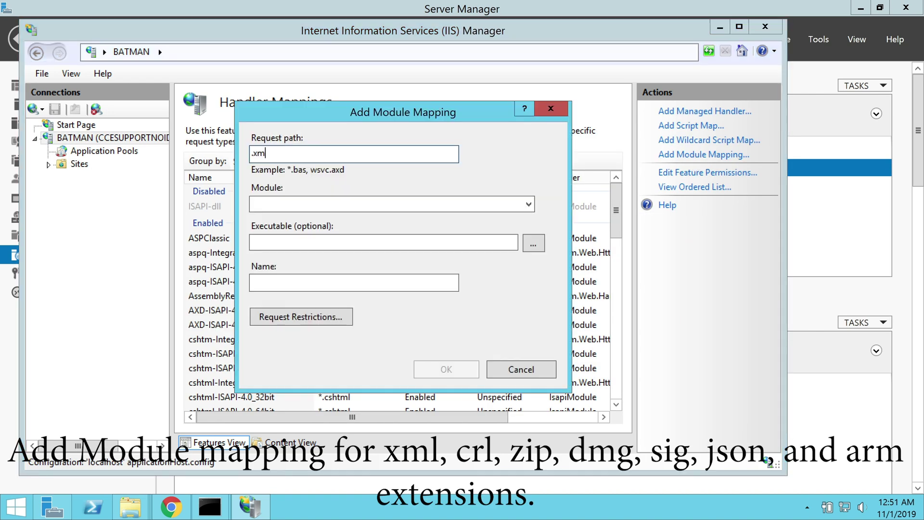
text(l)
key(Tab)
text(IsapiModule)
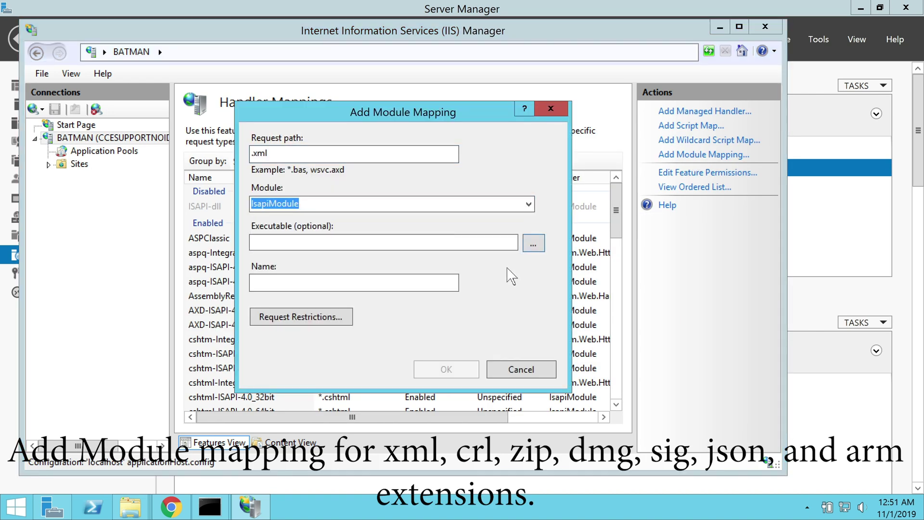
click(534, 243)
click(309, 338)
double_click(392, 388)
scroll(439, 310, down, 5)
double_click(423, 289)
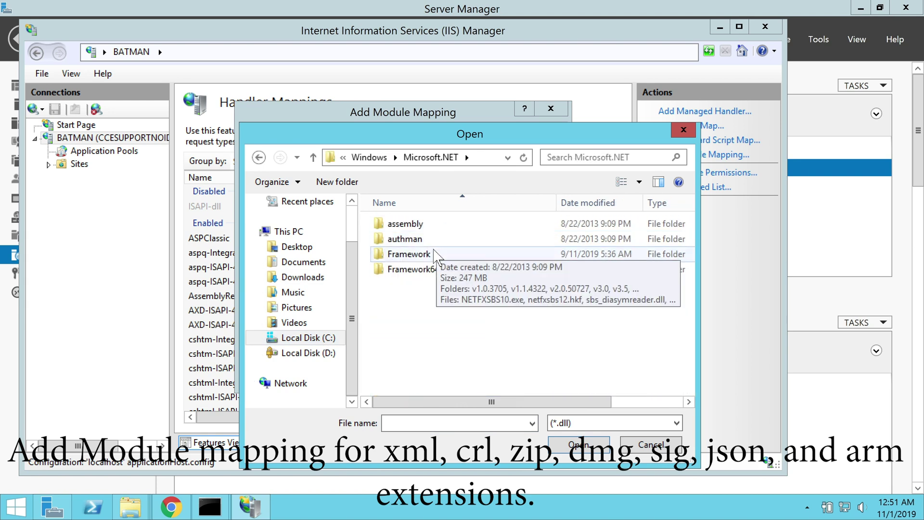
double_click(436, 255)
double_click(433, 258)
scroll(429, 264, down, 4)
click(417, 235)
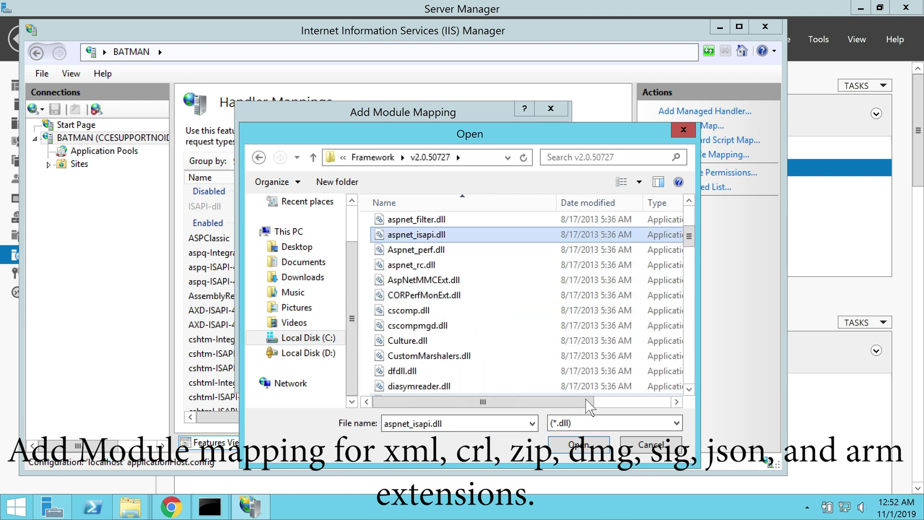
click(579, 444)
Step: Name the mapping XMLFILTERTEST, save it and allow the ISAPI extension
click(353, 282)
text(XMLFILTERTEST)
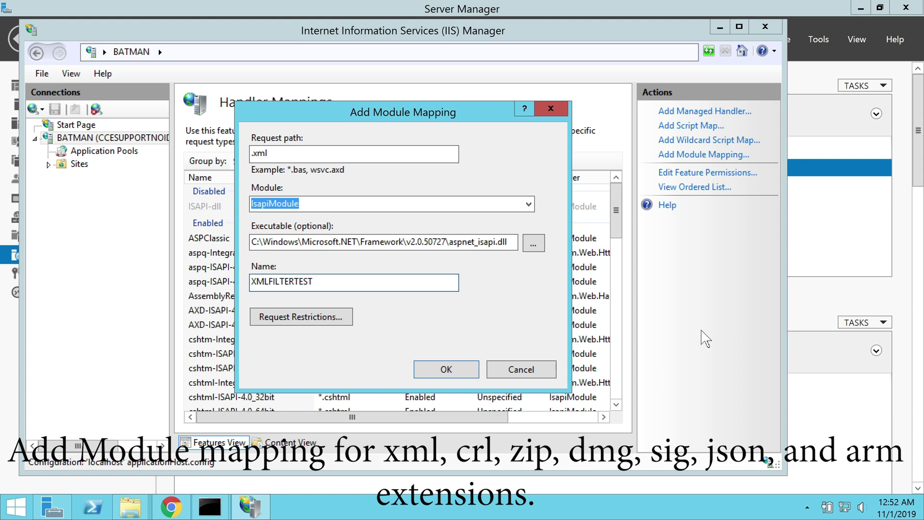
click(446, 369)
click(399, 314)
Step: Add a *.CRL IsapiModule mapping to aspnet_isapi.dll named CRLFILTERTEST
click(704, 154)
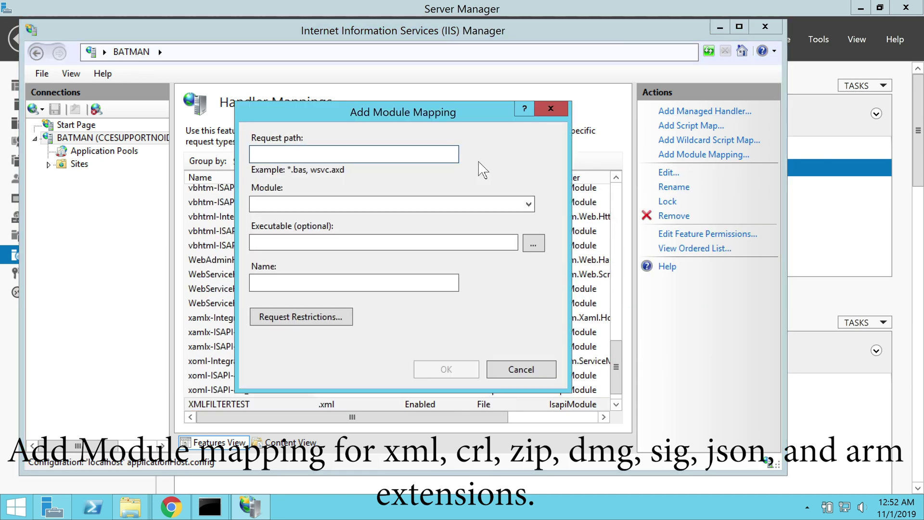
text(*.CRL)
key(Tab)
text(Isapi)
click(482, 233)
click(533, 244)
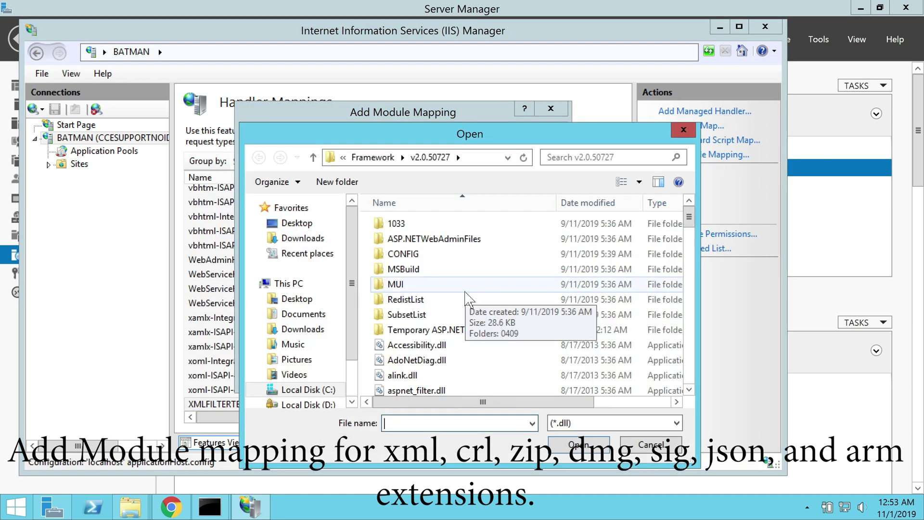
text(asp)
click(484, 263)
click(579, 443)
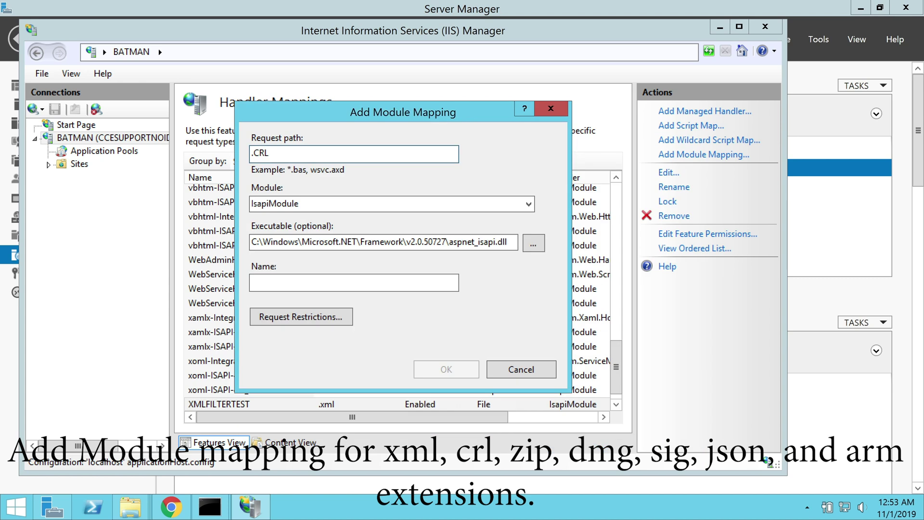
click(354, 282)
text(CRLFILTER)
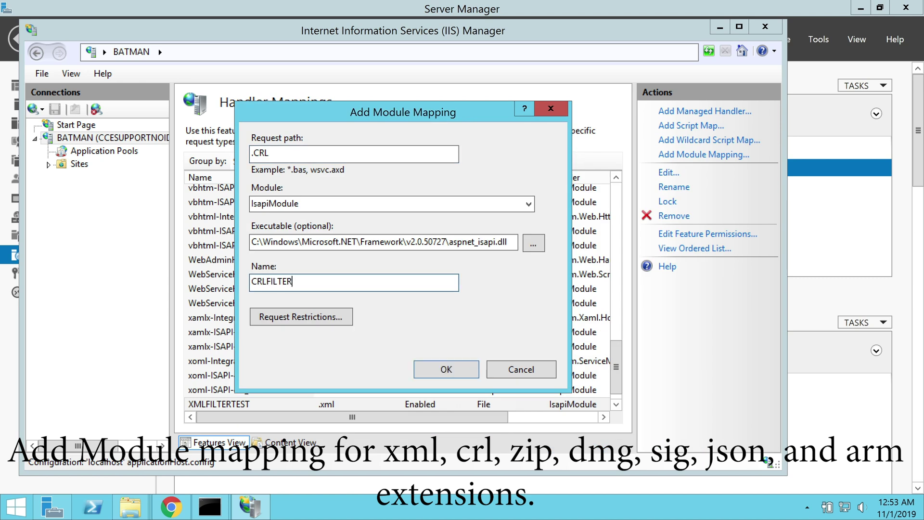
text(TEST)
click(446, 369)
Step: Add a .ZIP IsapiModule mapping to aspnet_isapi.dll named ZIPFILTERTEST, allowing the extension
click(704, 154)
text(.ZIP)
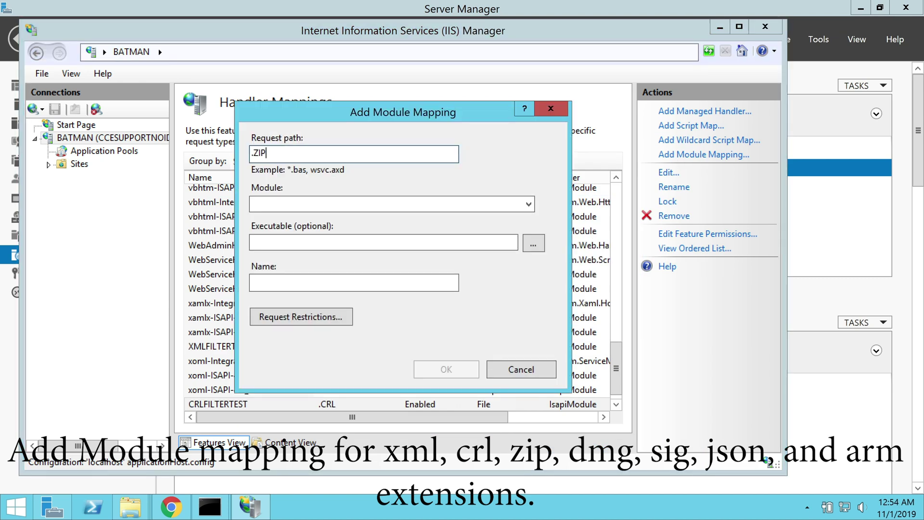
click(529, 203)
click(289, 324)
click(533, 243)
double_click(388, 232)
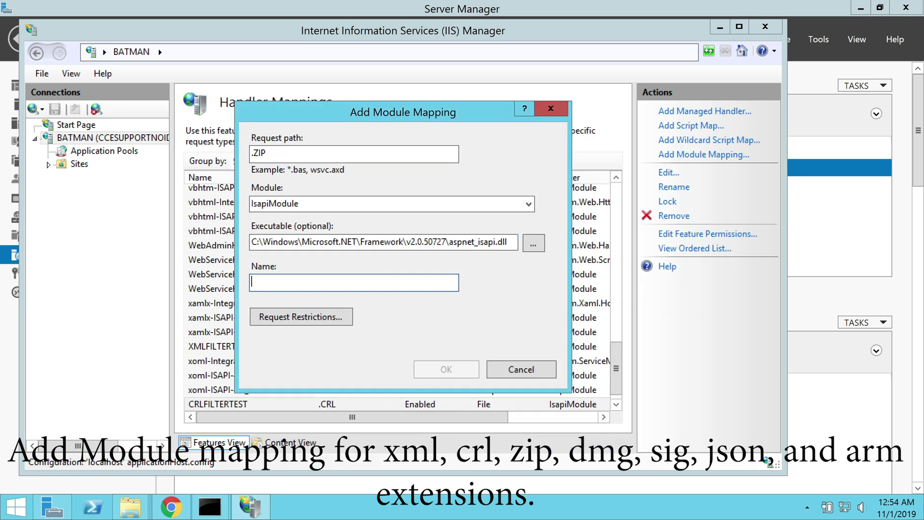
text(ZIPFILTERTEST)
click(453, 371)
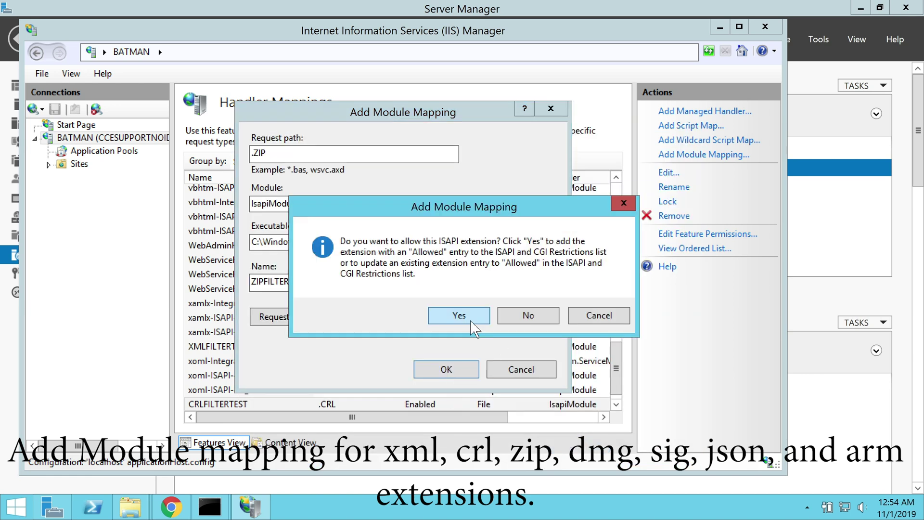
click(471, 321)
Step: Add a .dmg IsapiModule mapping to aspnet_isapi.dll named DMGFILTERTEST
click(704, 154)
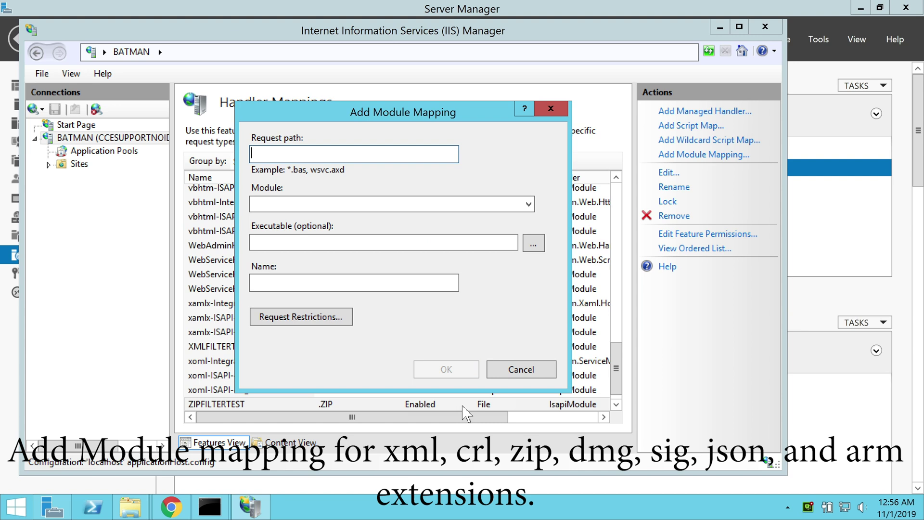
text(.dmg)
click(529, 204)
click(480, 264)
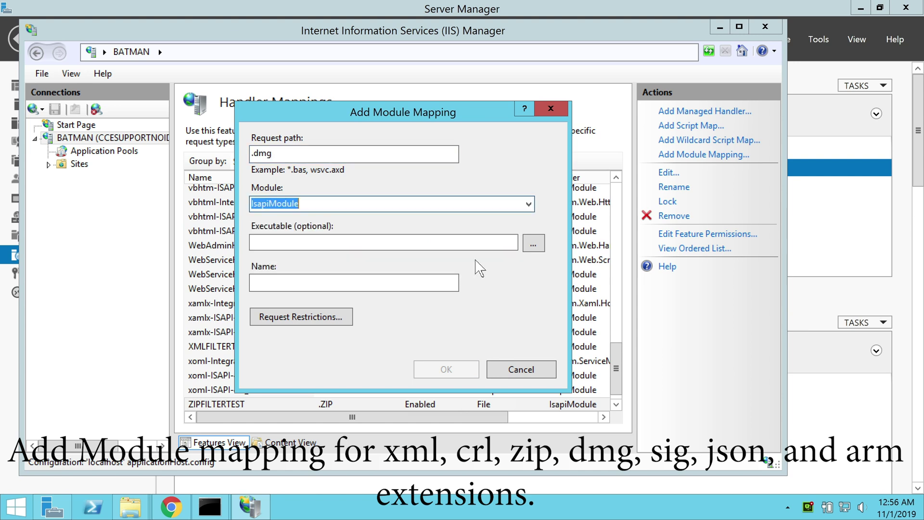
click(534, 243)
double_click(351, 178)
key(Tab)
text(DMGFILTERTEST)
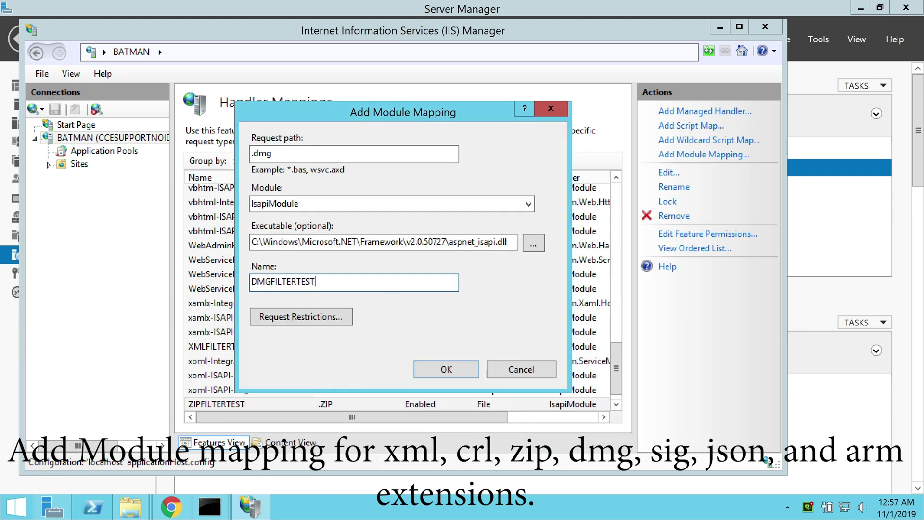
click(450, 369)
Step: Add a .sig IsapiModule mapping to aspnet_isapi.dll named SIGFILTERTEST
click(700, 155)
text(.sig)
click(529, 204)
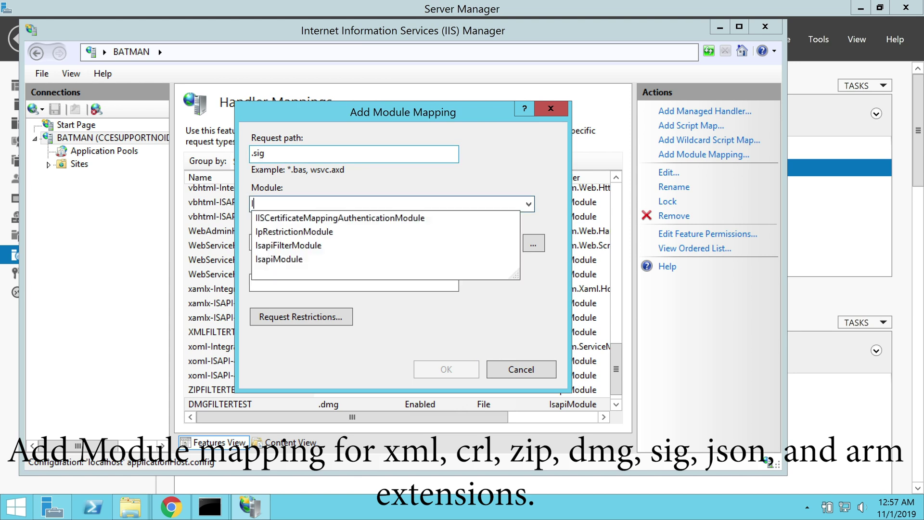
click(337, 248)
click(533, 243)
click(580, 446)
key(Tab)
text(SIGFILTERTEST)
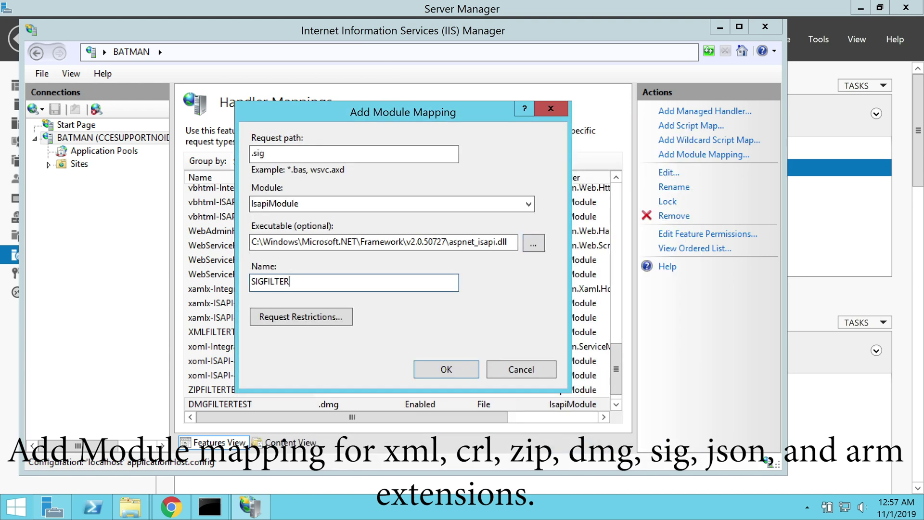
click(447, 370)
Step: Add a .JSON IsapiModule mapping to aspnet_isapi.dll named JSONFILTERTEST
click(679, 155)
text(.JSON)
click(529, 204)
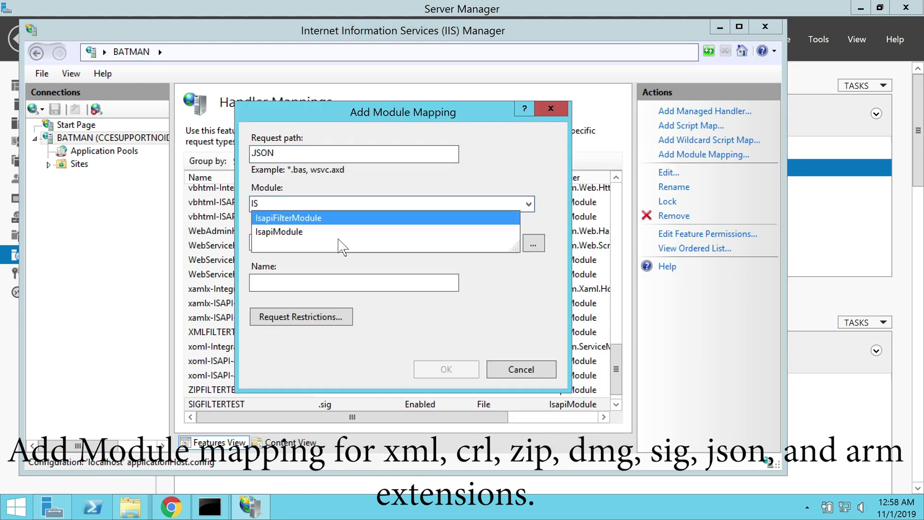
click(339, 241)
click(533, 243)
click(580, 445)
key(Tab)
text(JSONFILTERTEST)
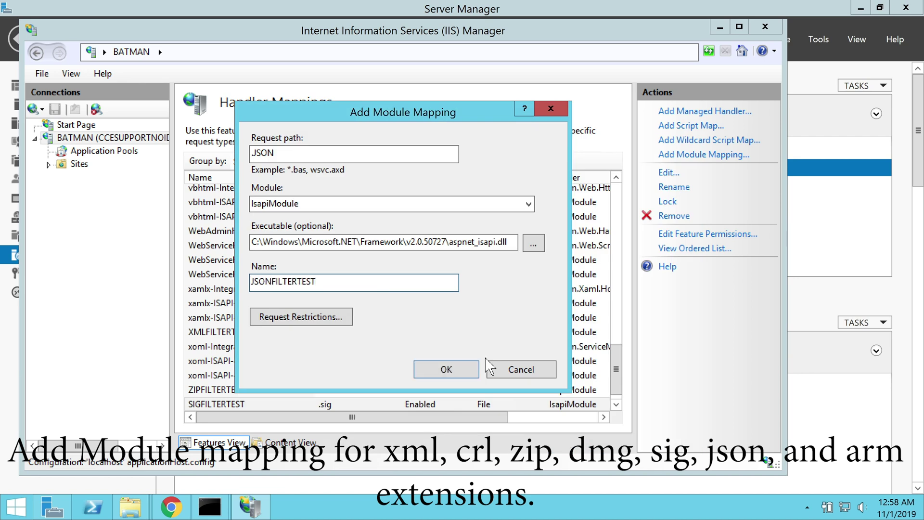
click(447, 369)
Step: Start a .ARM module mapping with IsapiModule and aspnet_isapi.dll
click(693, 155)
text(.ARM)
click(528, 204)
click(339, 240)
click(533, 243)
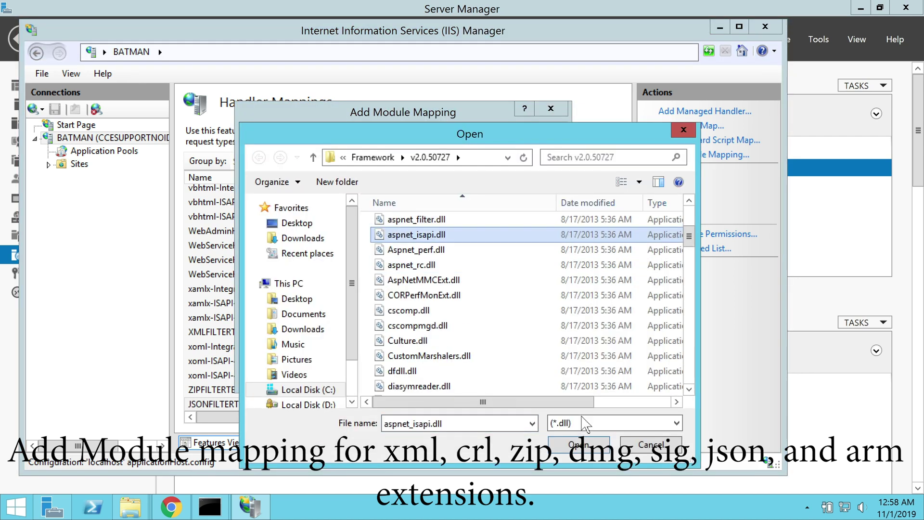
click(580, 445)
key(Tab)
Step: Save the .ARM mapping as ARMFILTERTEST, then set application pool defaults to Classic pipeline mode
text(ARMFILTERTEST)
key(Return)
click(104, 151)
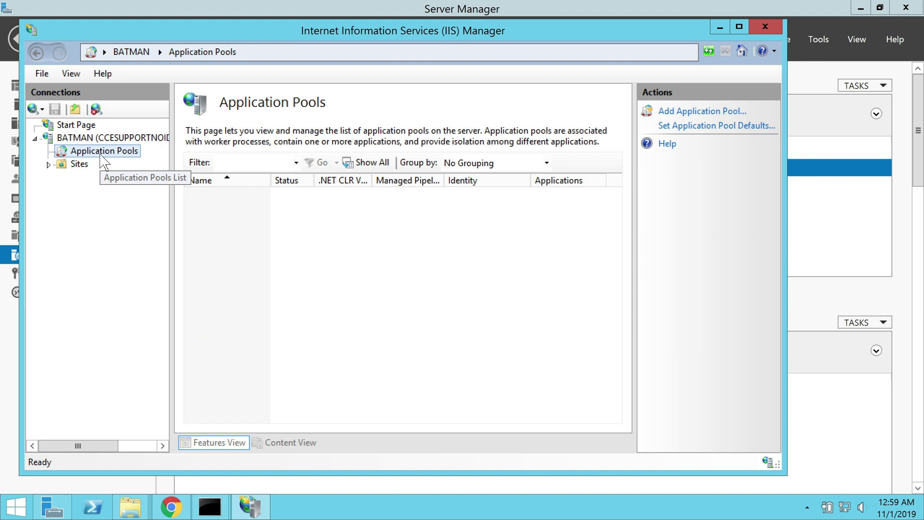
click(717, 125)
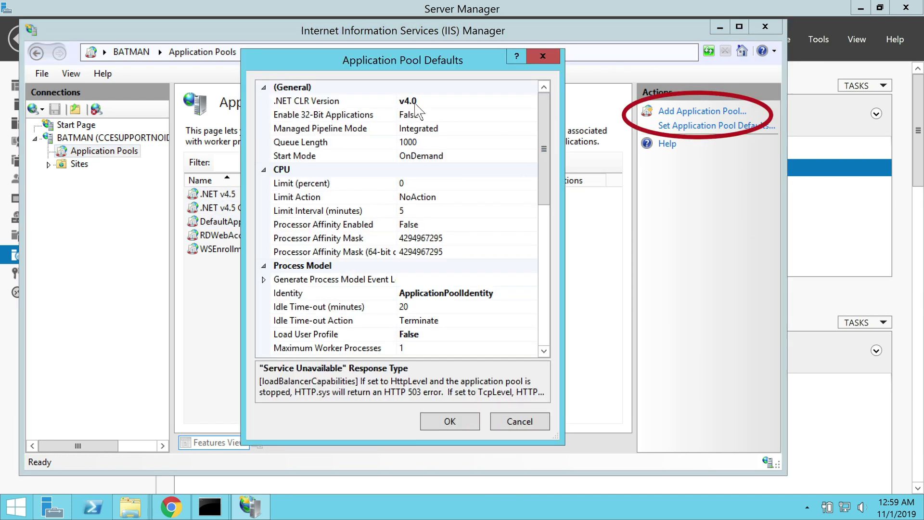
click(423, 128)
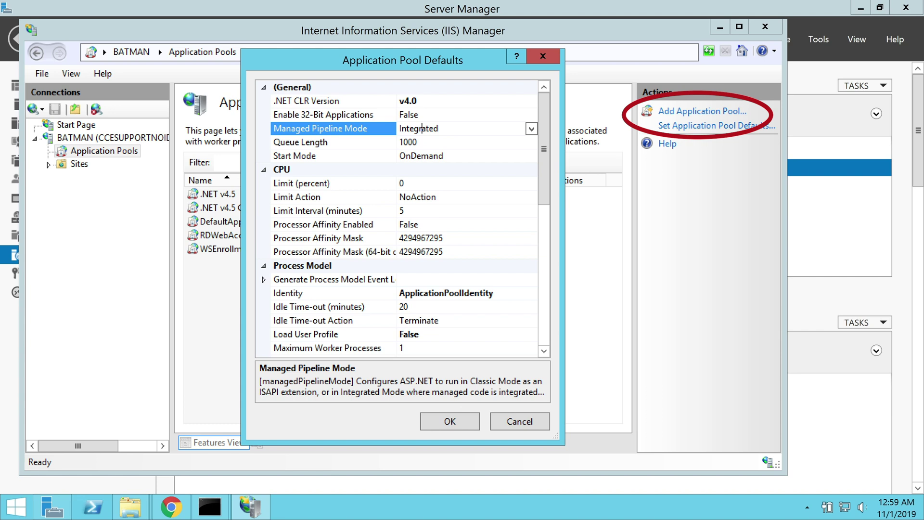
click(532, 129)
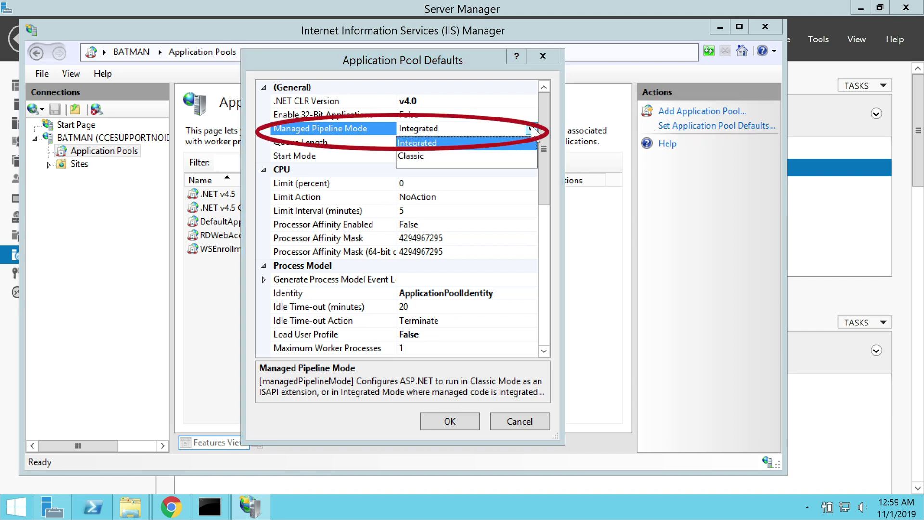
click(487, 157)
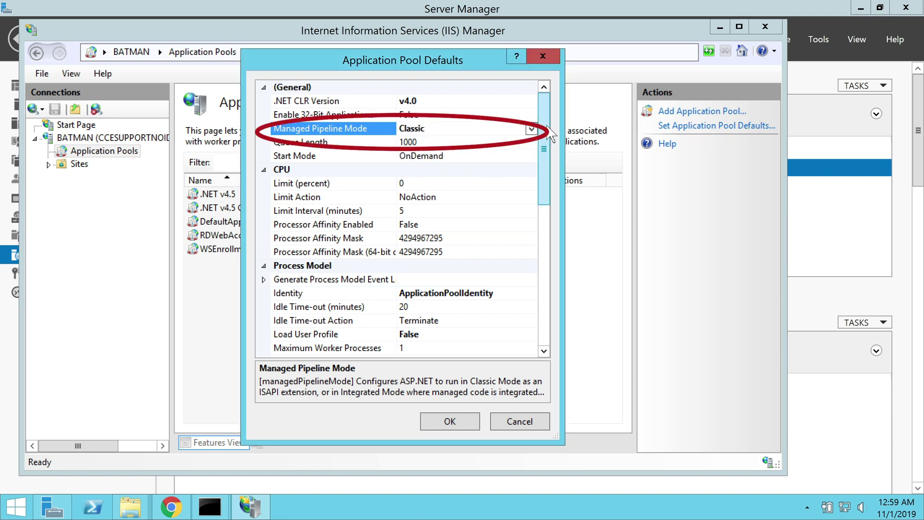
click(470, 426)
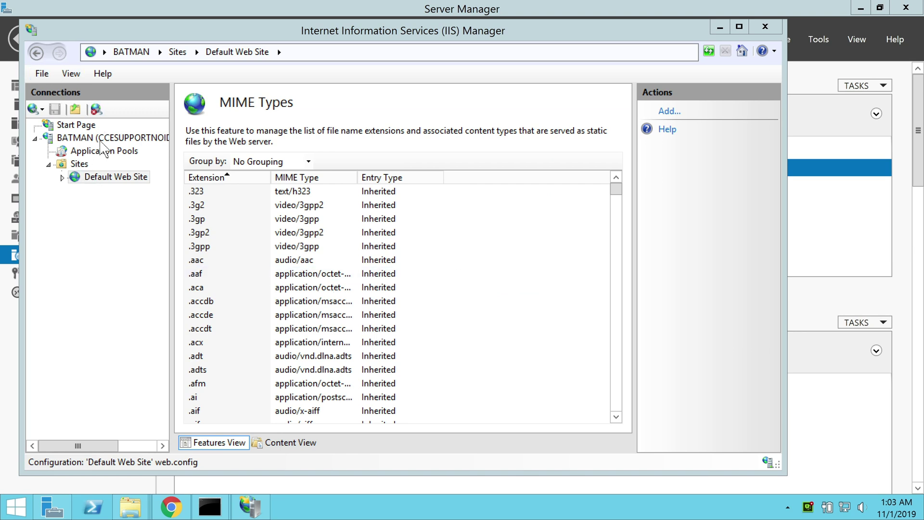
Step: Add a text/xml MIME type in the Default Web Site's MIME Types
click(101, 139)
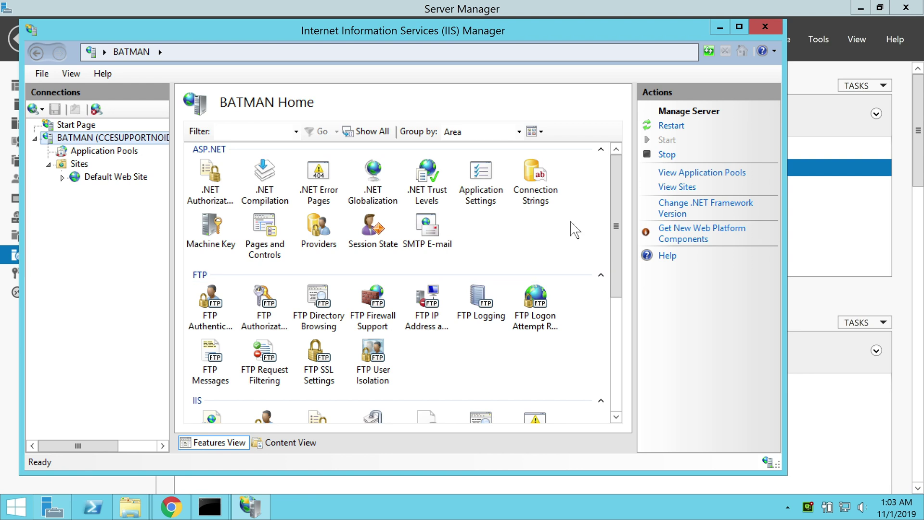
scroll(616, 270, down, 2)
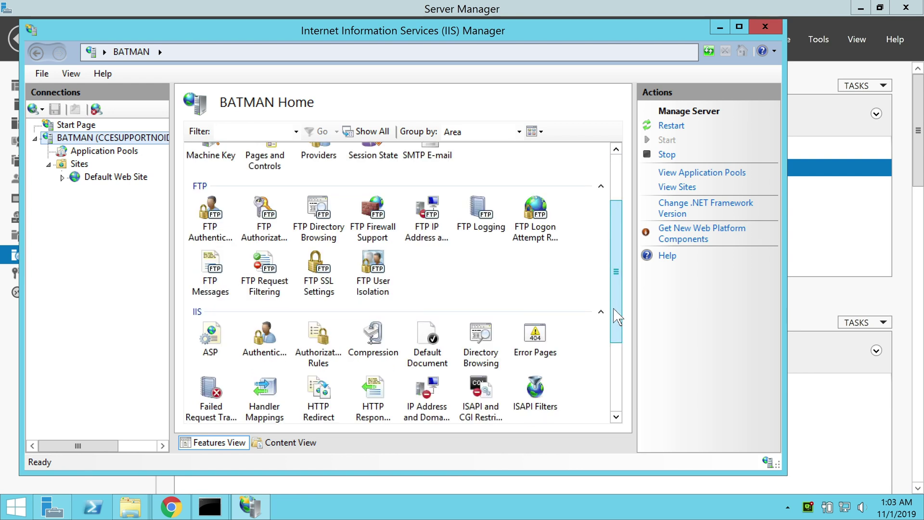
click(123, 179)
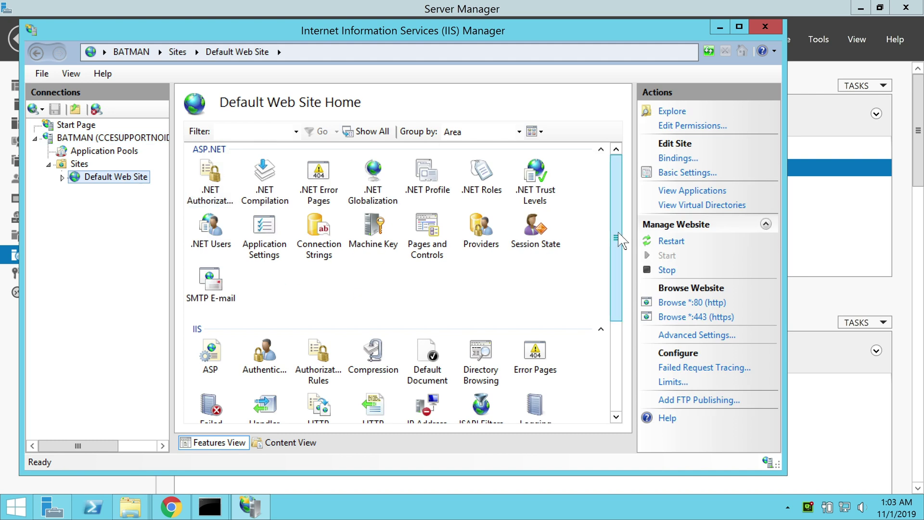
scroll(620, 298, down, 2)
scroll(620, 313, down, 2)
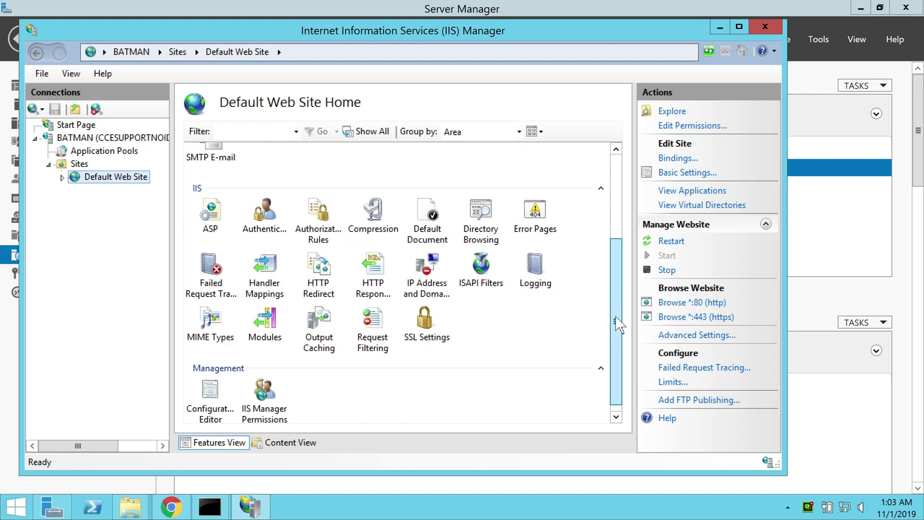
double_click(212, 319)
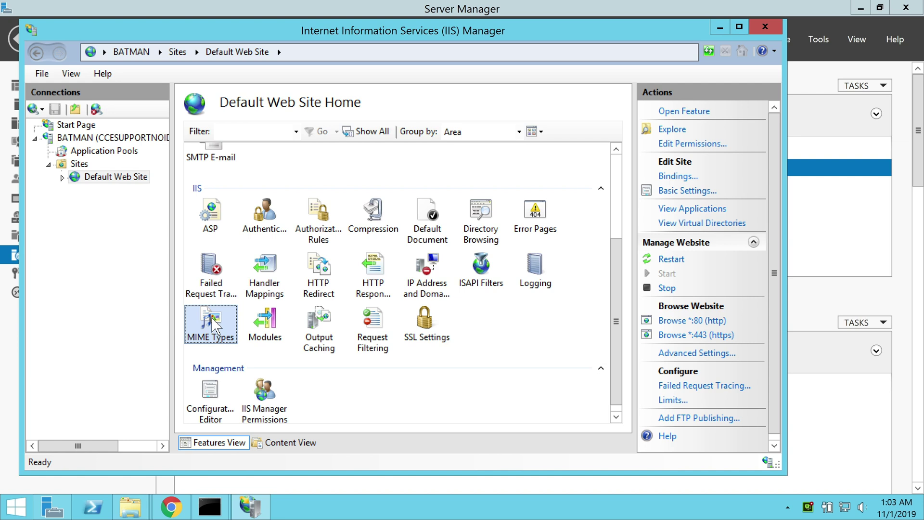
click(669, 111)
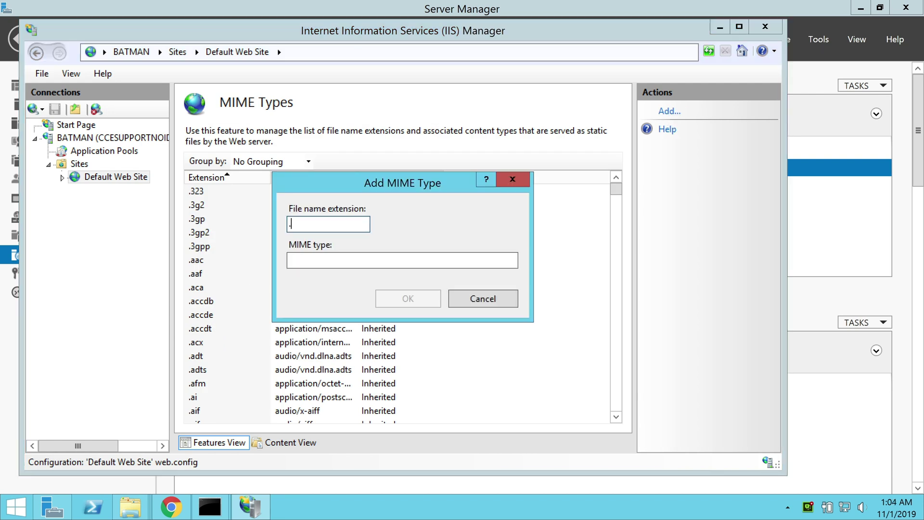
key(Tab)
text(text/)
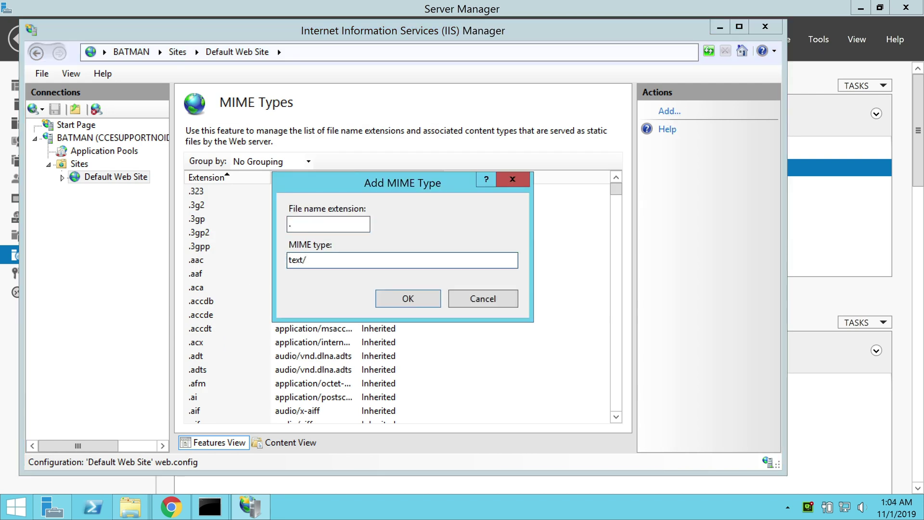
text(xml)
click(387, 301)
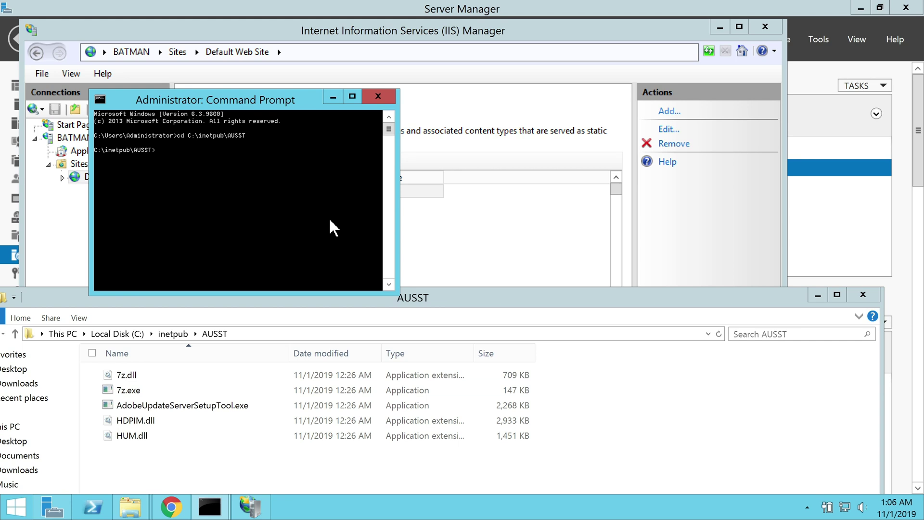
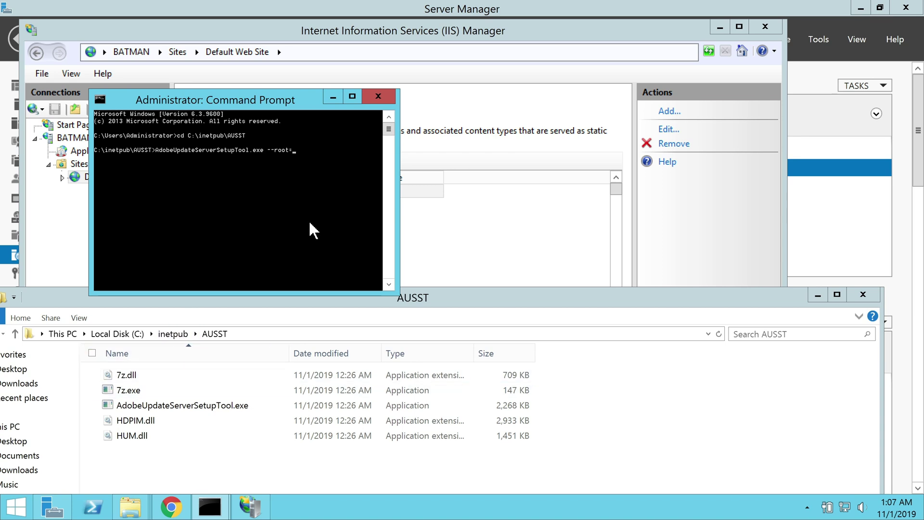
Step: Copy the C:\inetpub\wwwroot path and run AdobeUpdateServerSetupTool.exe with --root=C:\inetpub\wwwroot
click(166, 336)
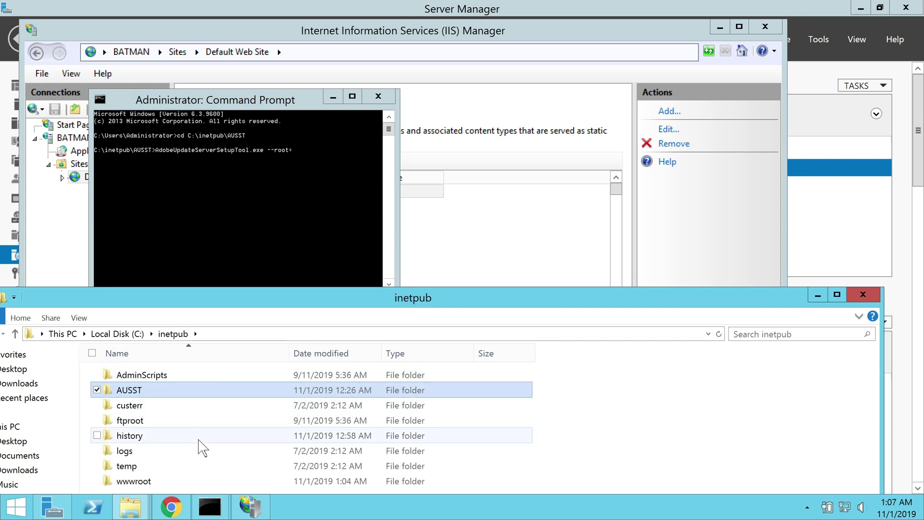
click(177, 479)
double_click(179, 482)
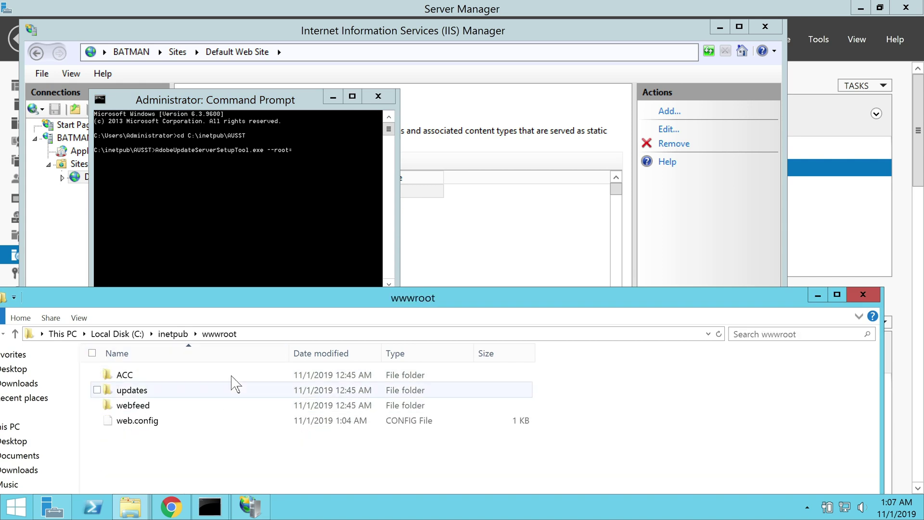
click(277, 334)
key(ctrl+c)
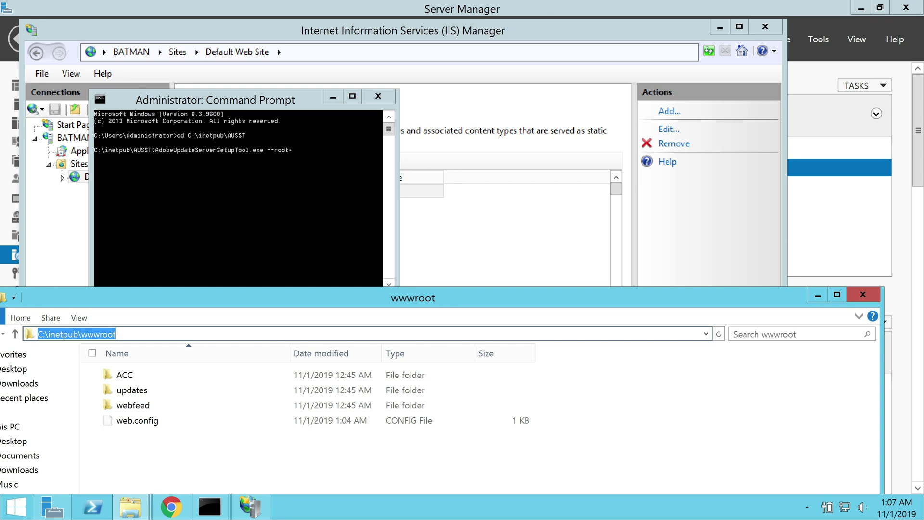
click(303, 198)
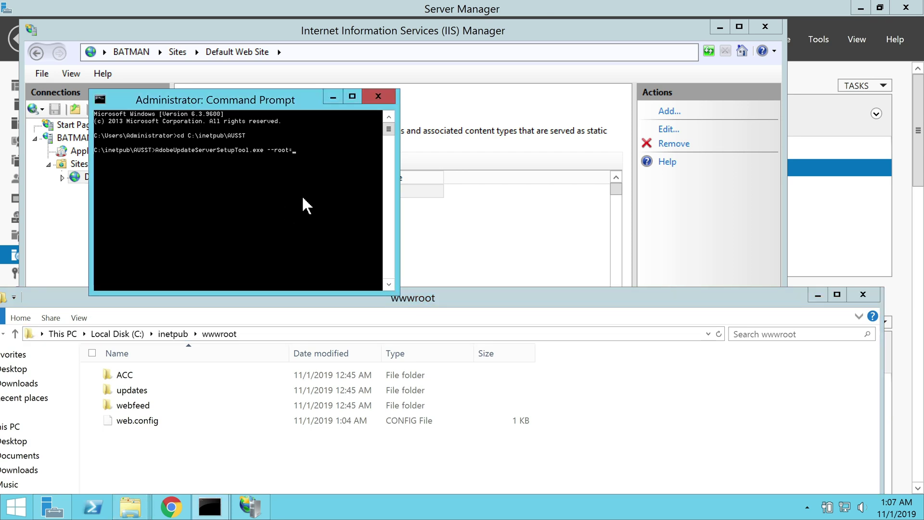
right_click(303, 198)
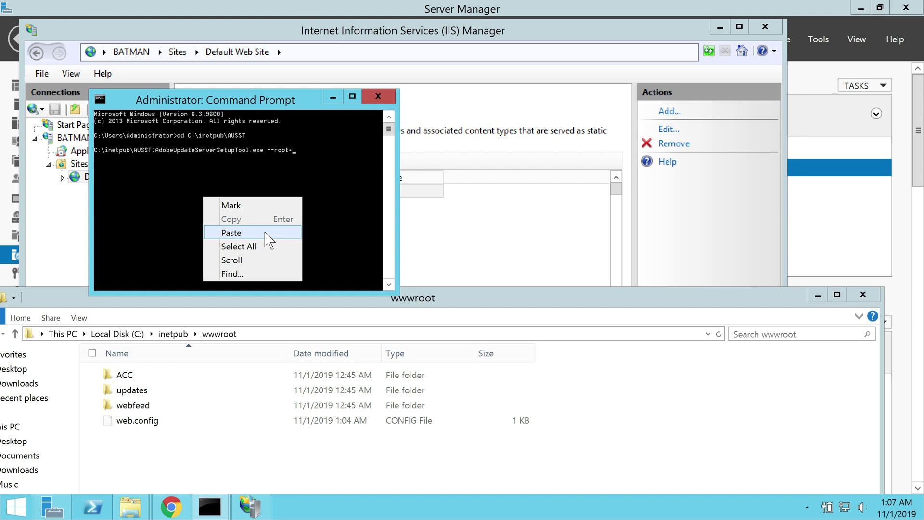
click(231, 232)
key(Return)
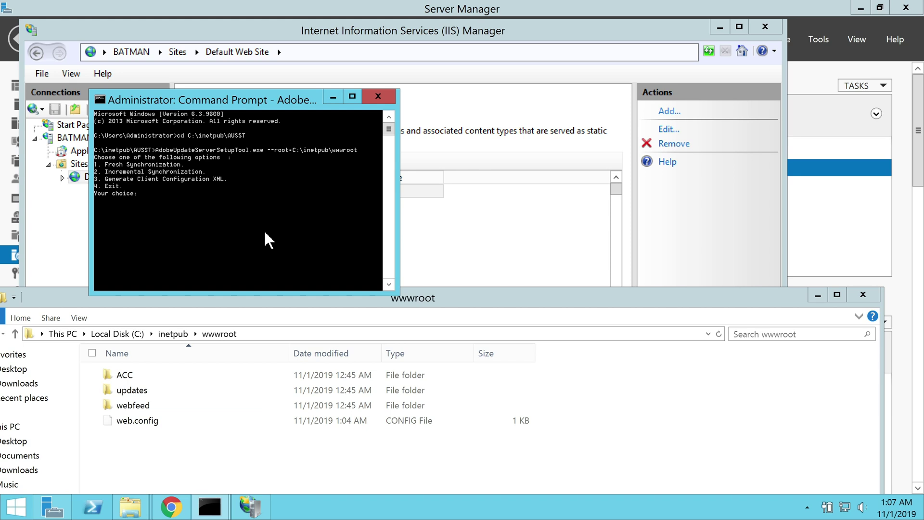
text(3)
key(Return)
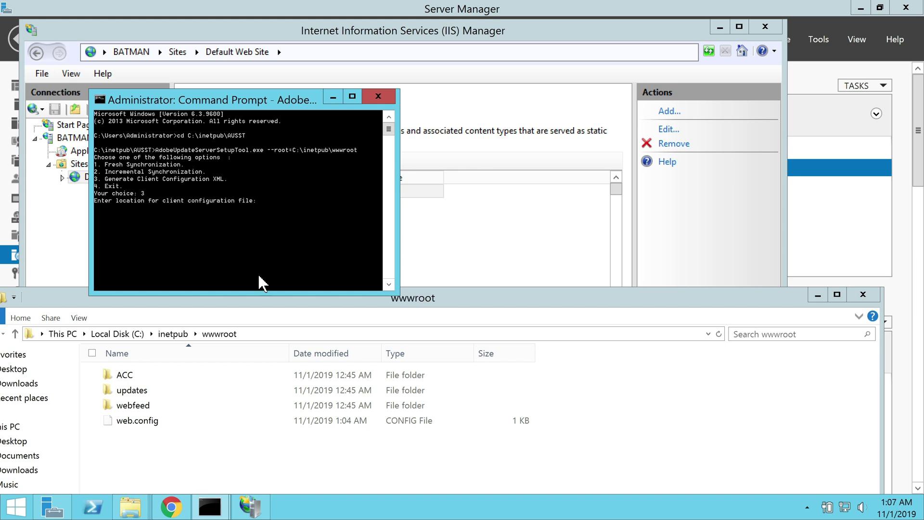
right_click(299, 218)
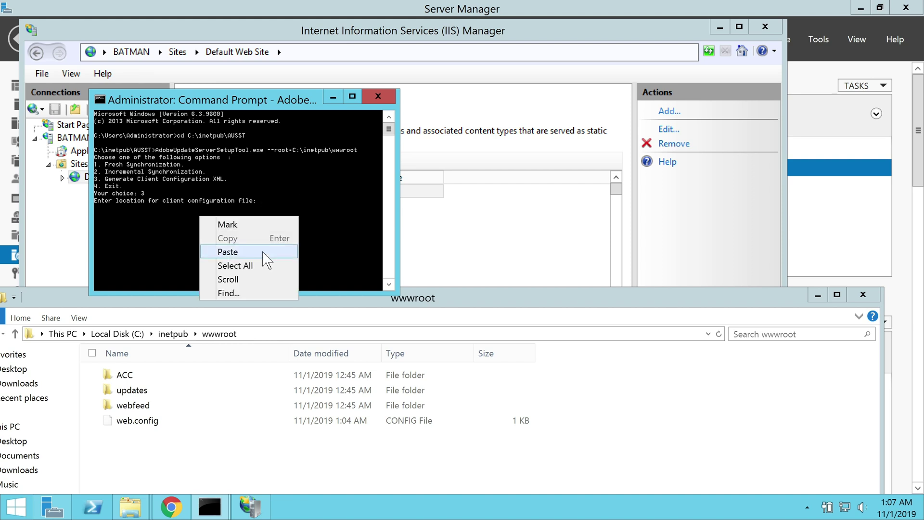
click(269, 253)
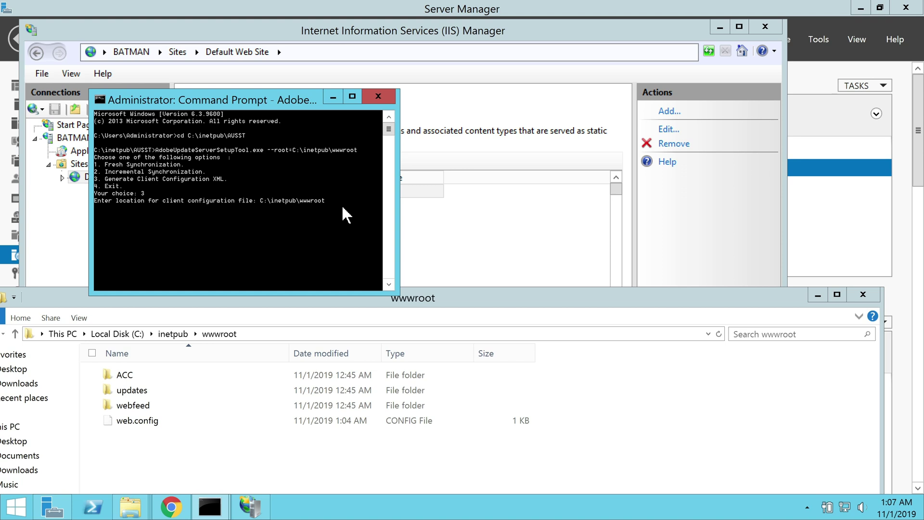
key(Return)
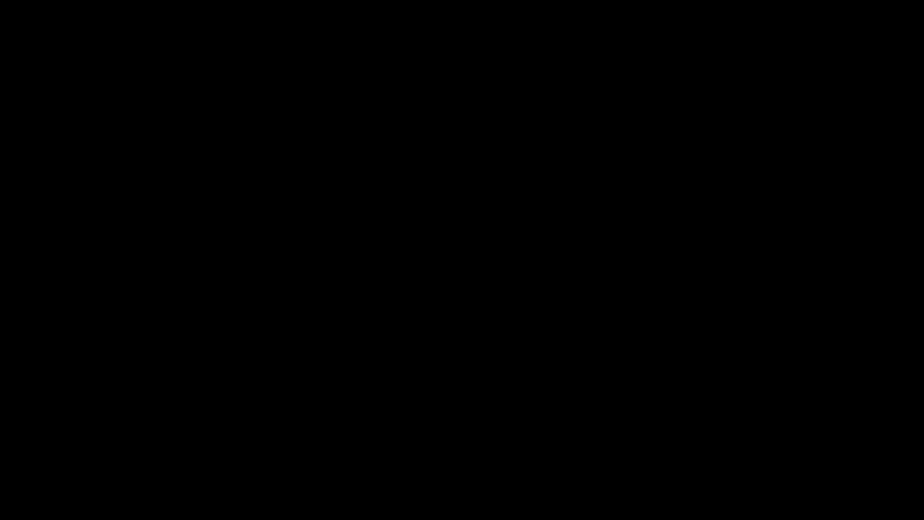
text(.14.1.98)
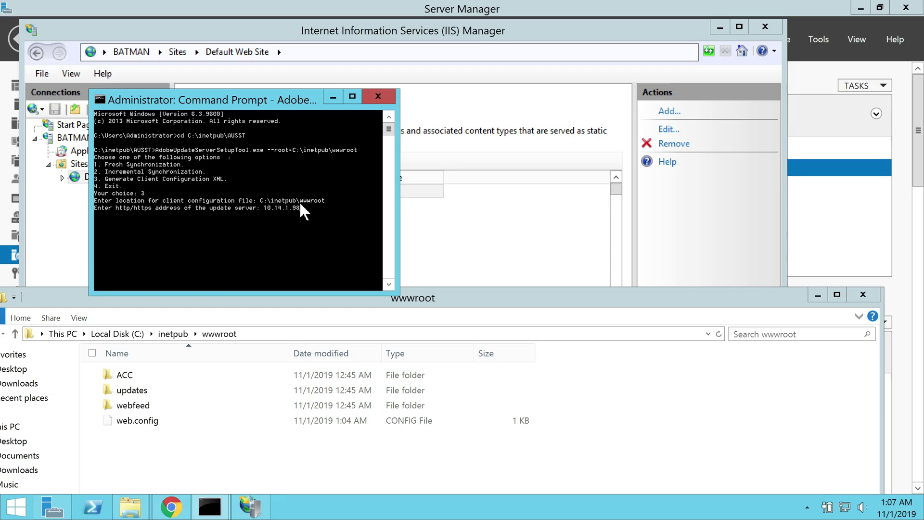
key(Return)
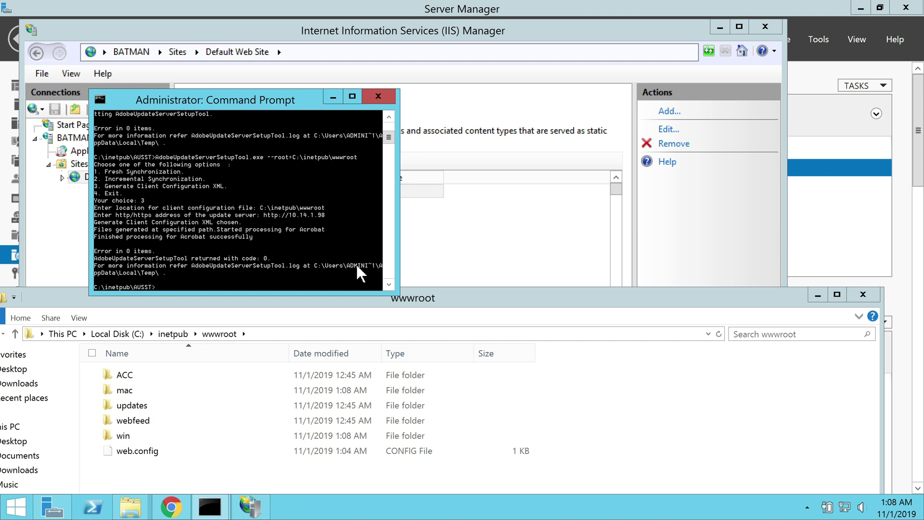
double_click(222, 389)
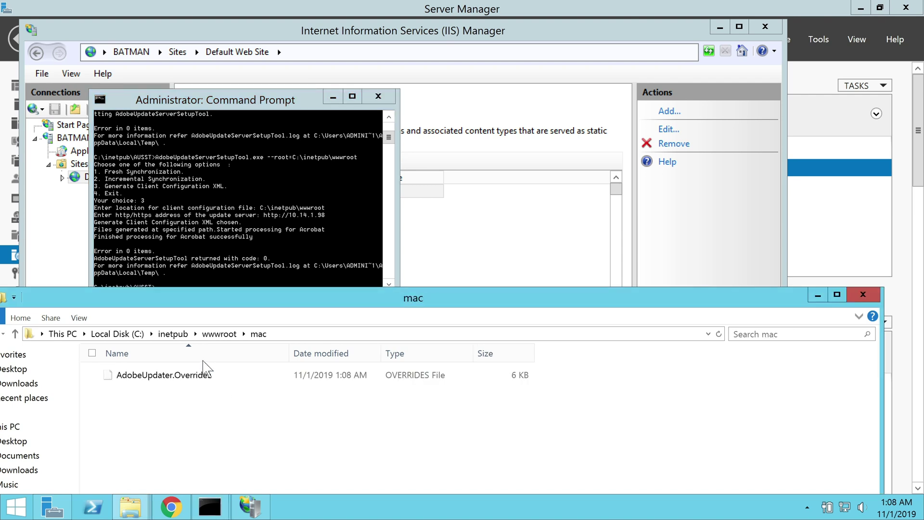
click(220, 333)
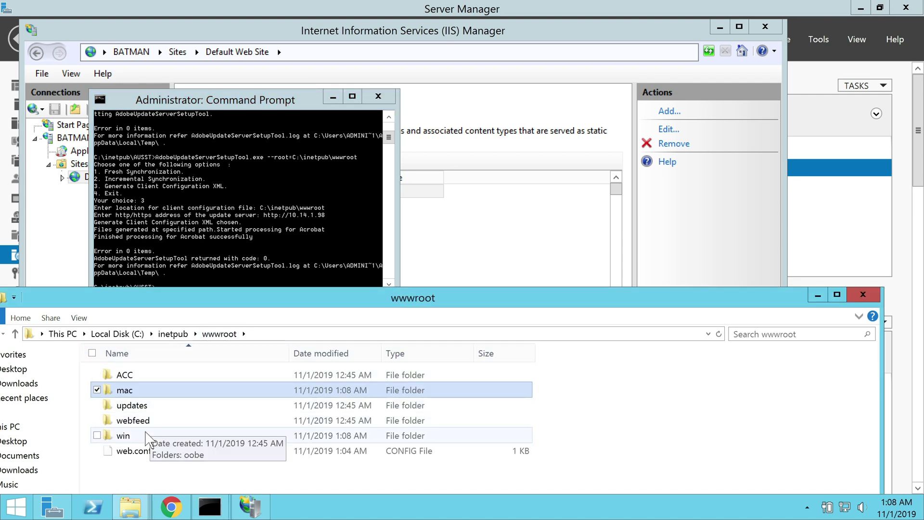
double_click(147, 436)
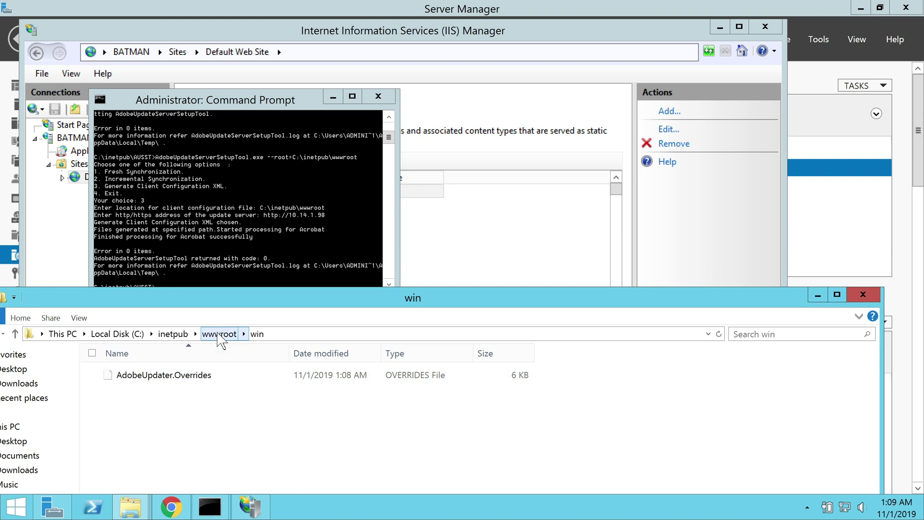
click(221, 334)
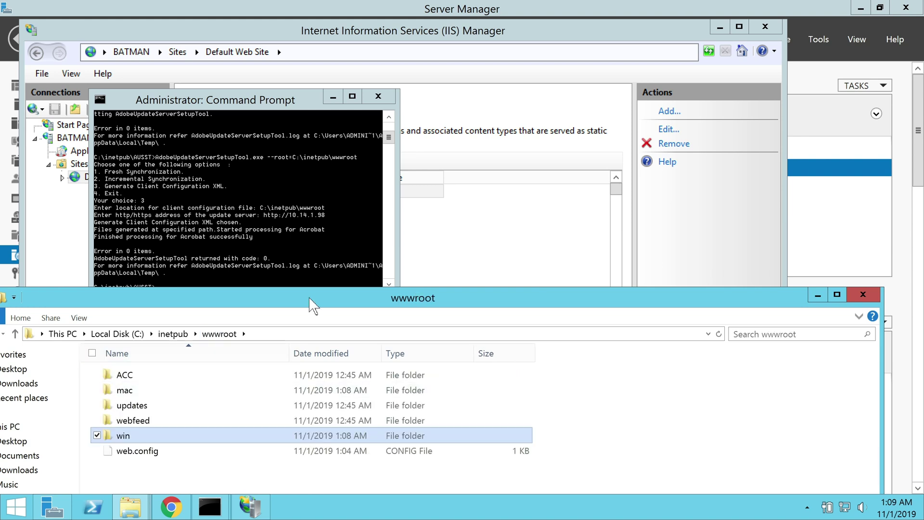
drag(310, 298, 354, 184)
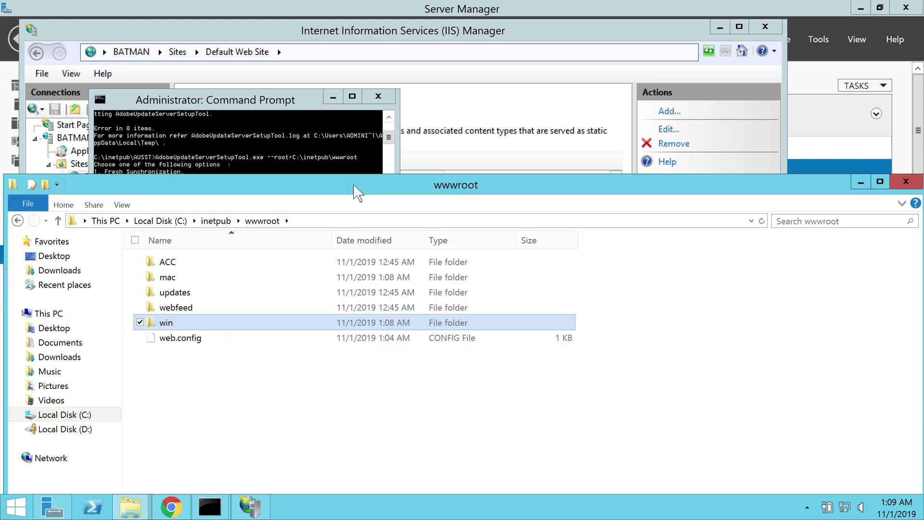
Step: Close the Gmail tab and open the Update Server Setup Tool's Learn more article
click(171, 506)
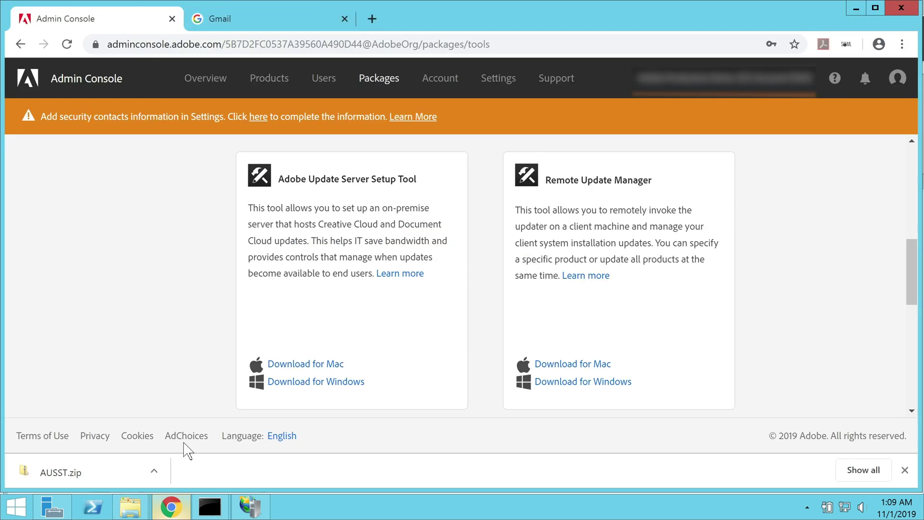
click(343, 18)
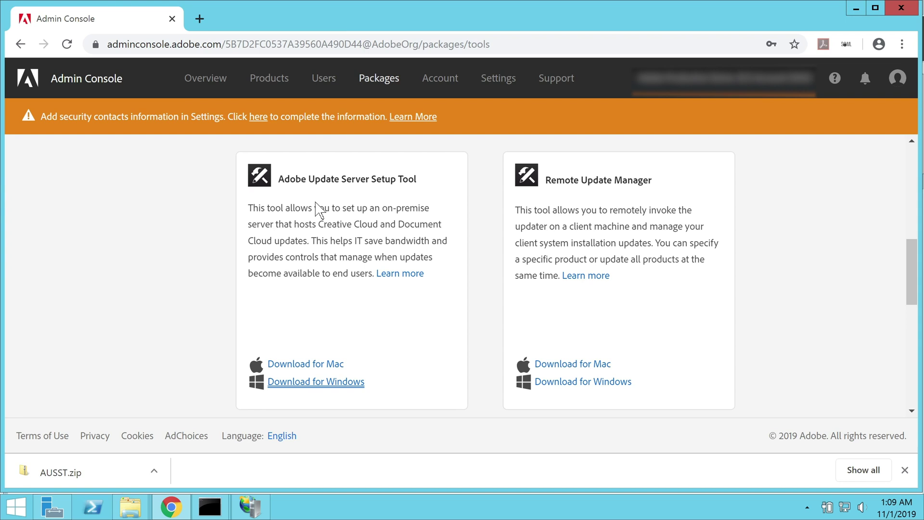
ctrl+click(400, 274)
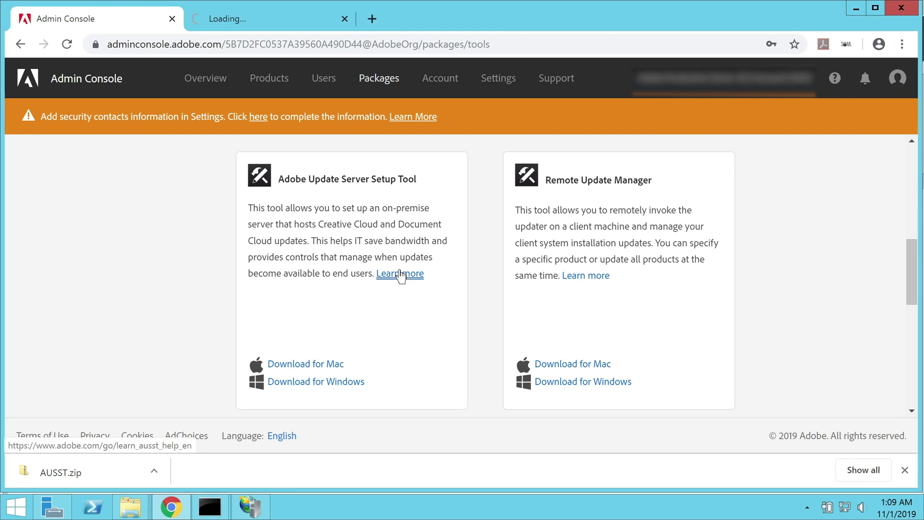
click(282, 28)
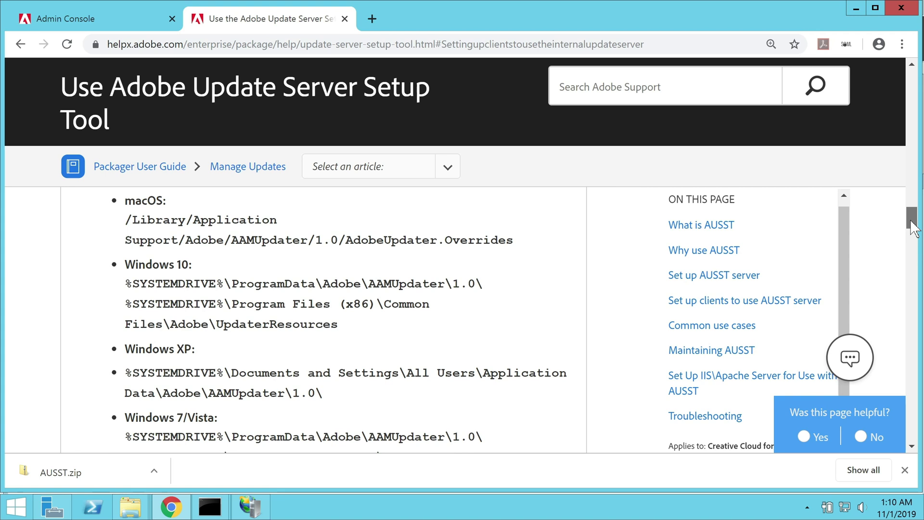
Step: Switch back to the Adobe Admin Console tab and scroll through its page
key(ctrl+shift+Tab)
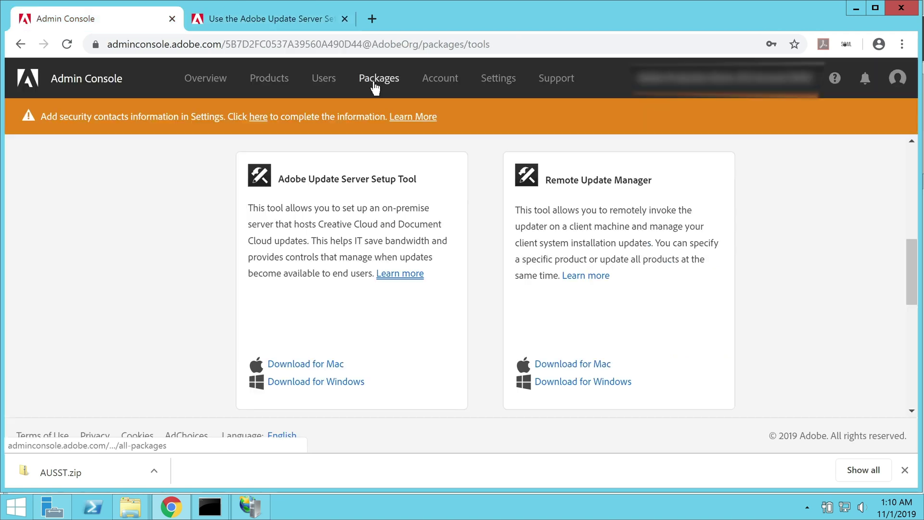
scroll(116, 246, up, 5)
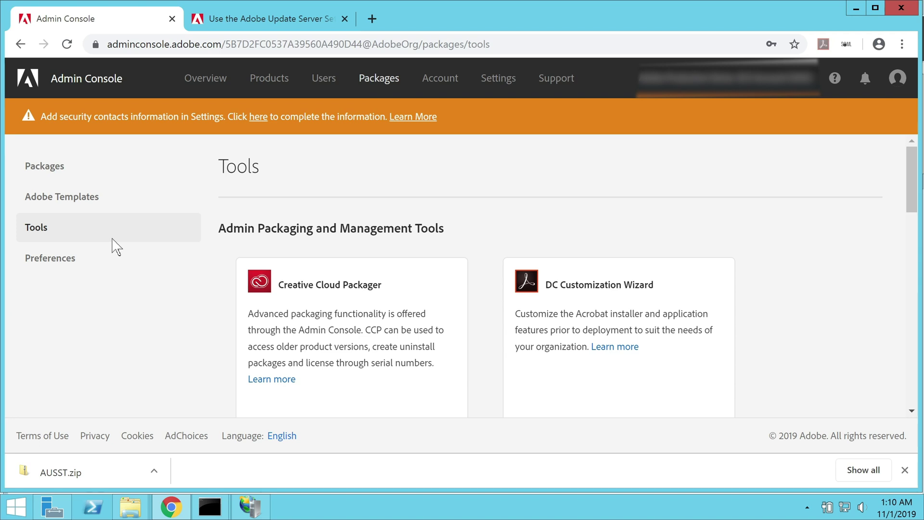
scroll(116, 246, down, 8)
scroll(116, 246, up, 5)
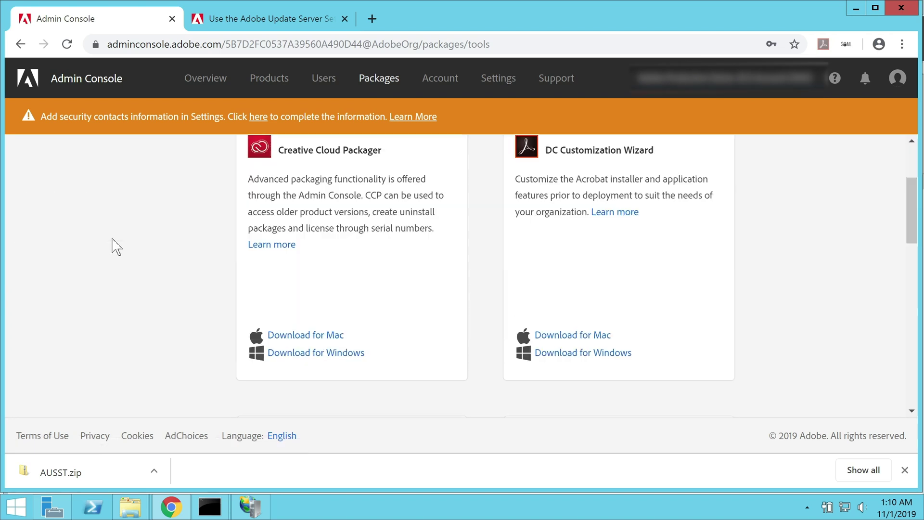
scroll(116, 247, down, 1)
scroll(116, 246, down, 1)
scroll(116, 246, up, 5)
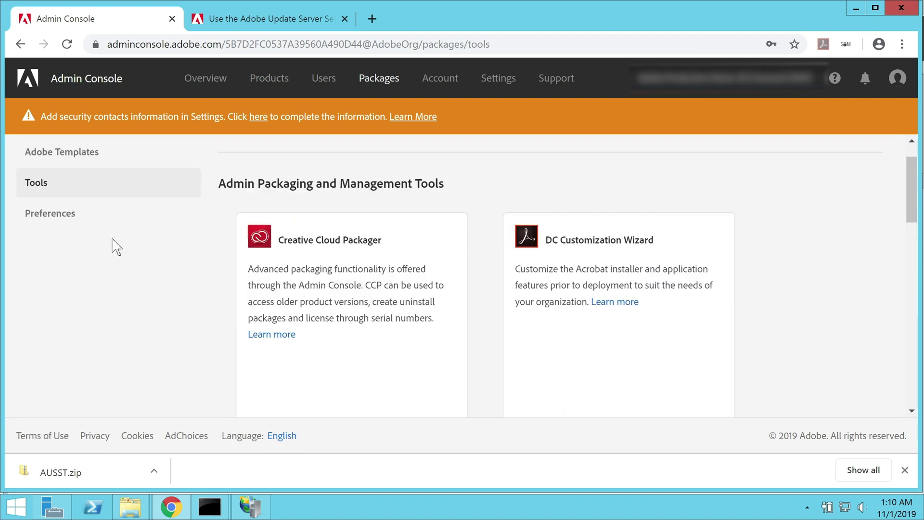
Step: Open Packages > Preferences, review the Internal Update Server override XML fields, then return to the help article
click(76, 233)
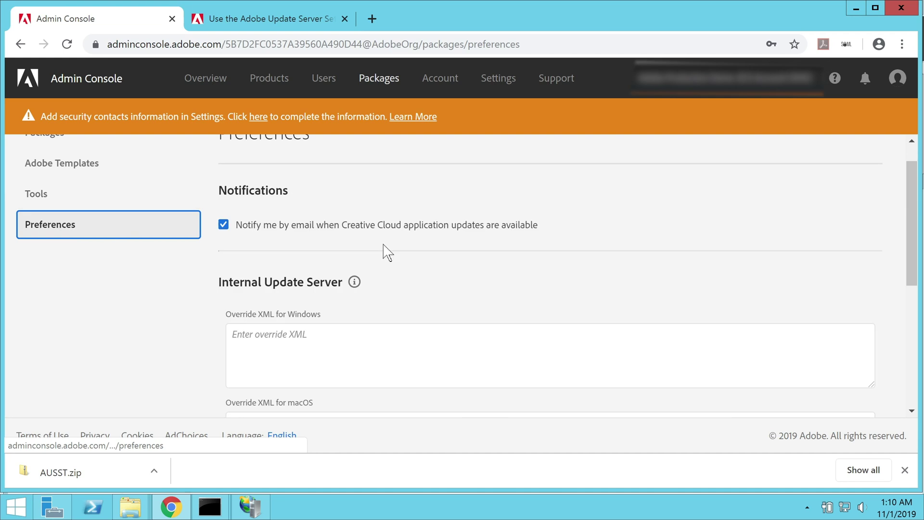
scroll(391, 306, down, 5)
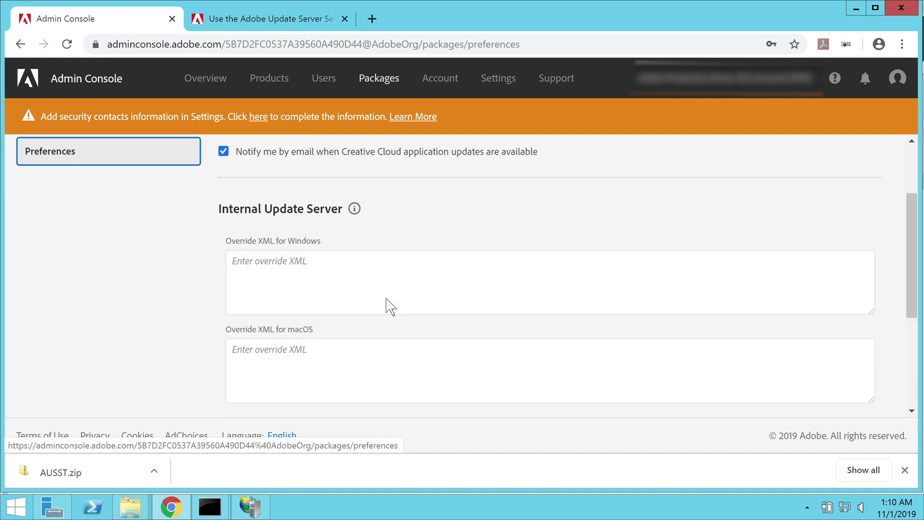
scroll(391, 307, down, 1)
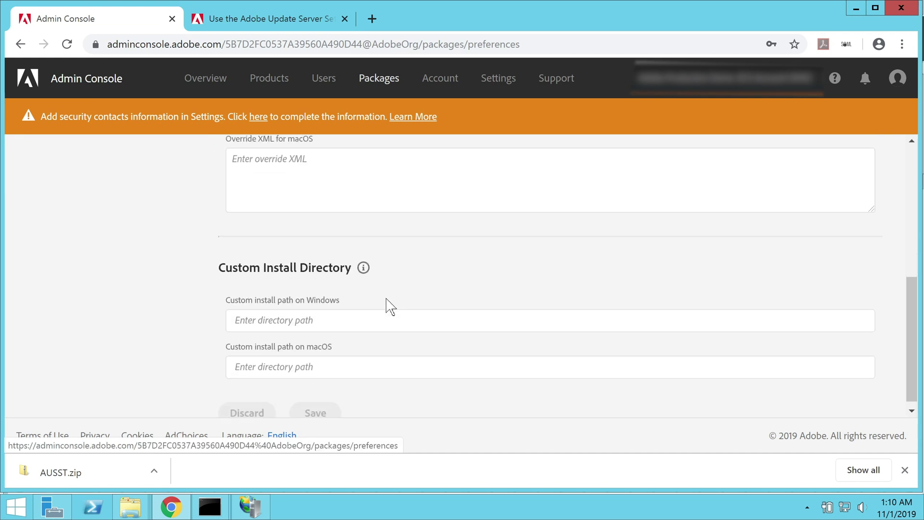
scroll(391, 306, up, 5)
click(391, 306)
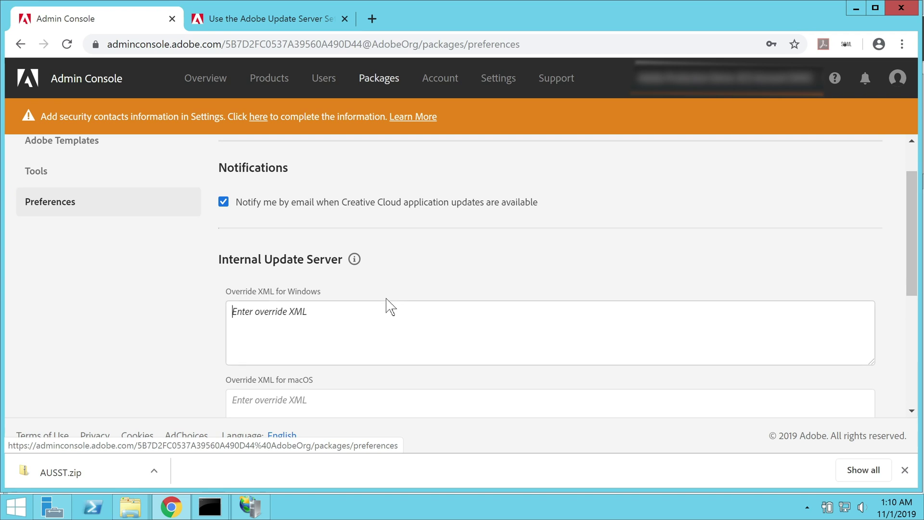
scroll(391, 307, up, 1)
scroll(391, 306, down, 3)
scroll(391, 306, down, 3)
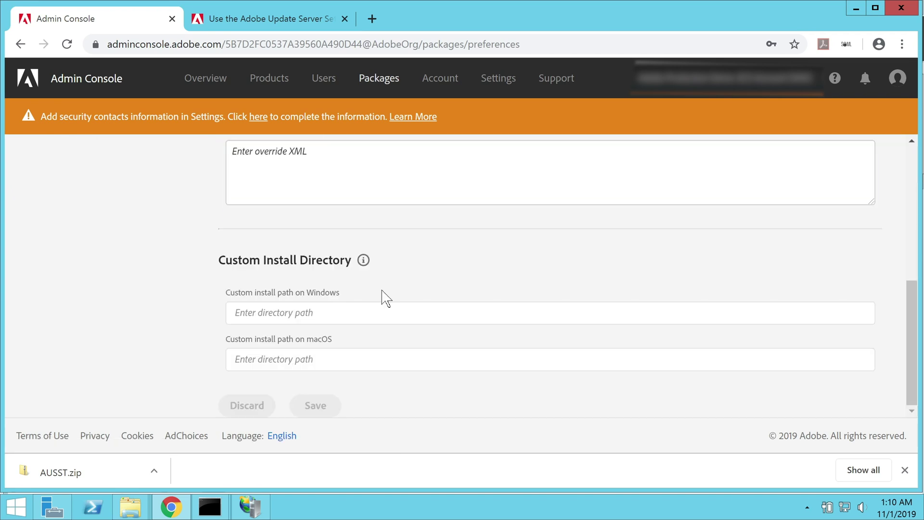
scroll(381, 294, up, 4)
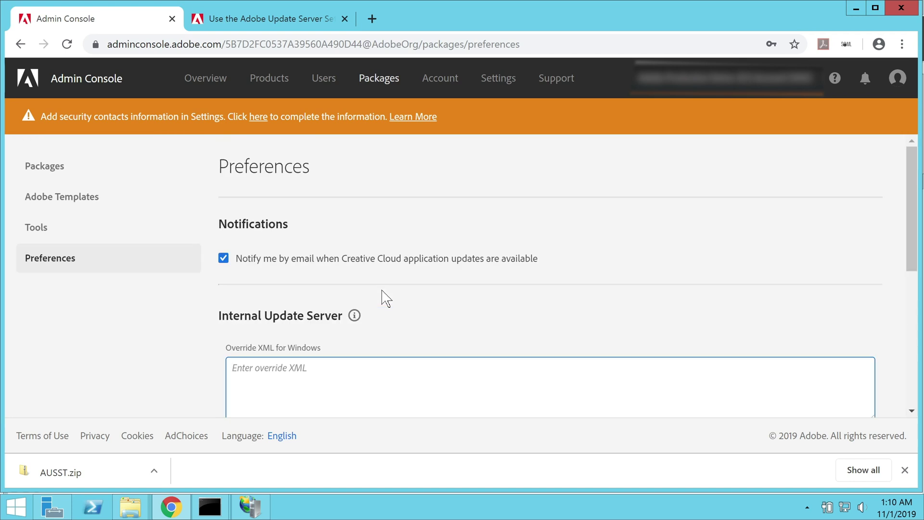
click(245, 21)
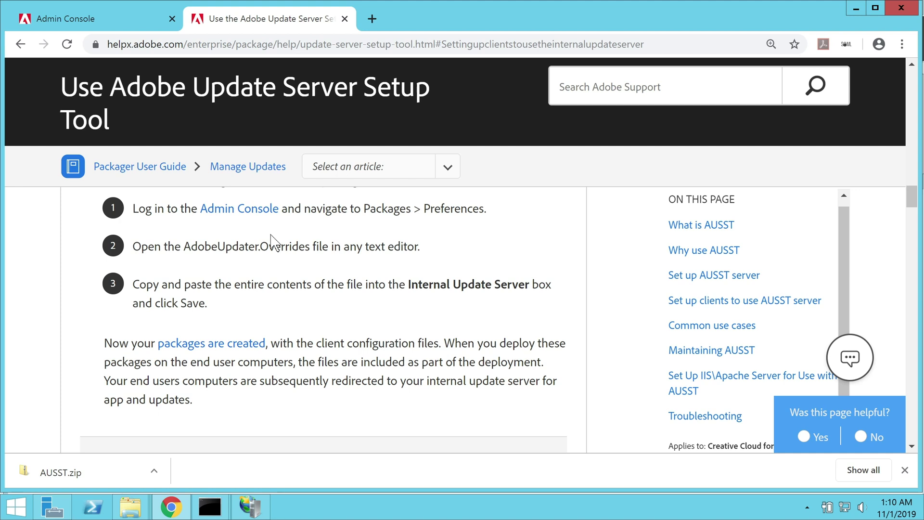